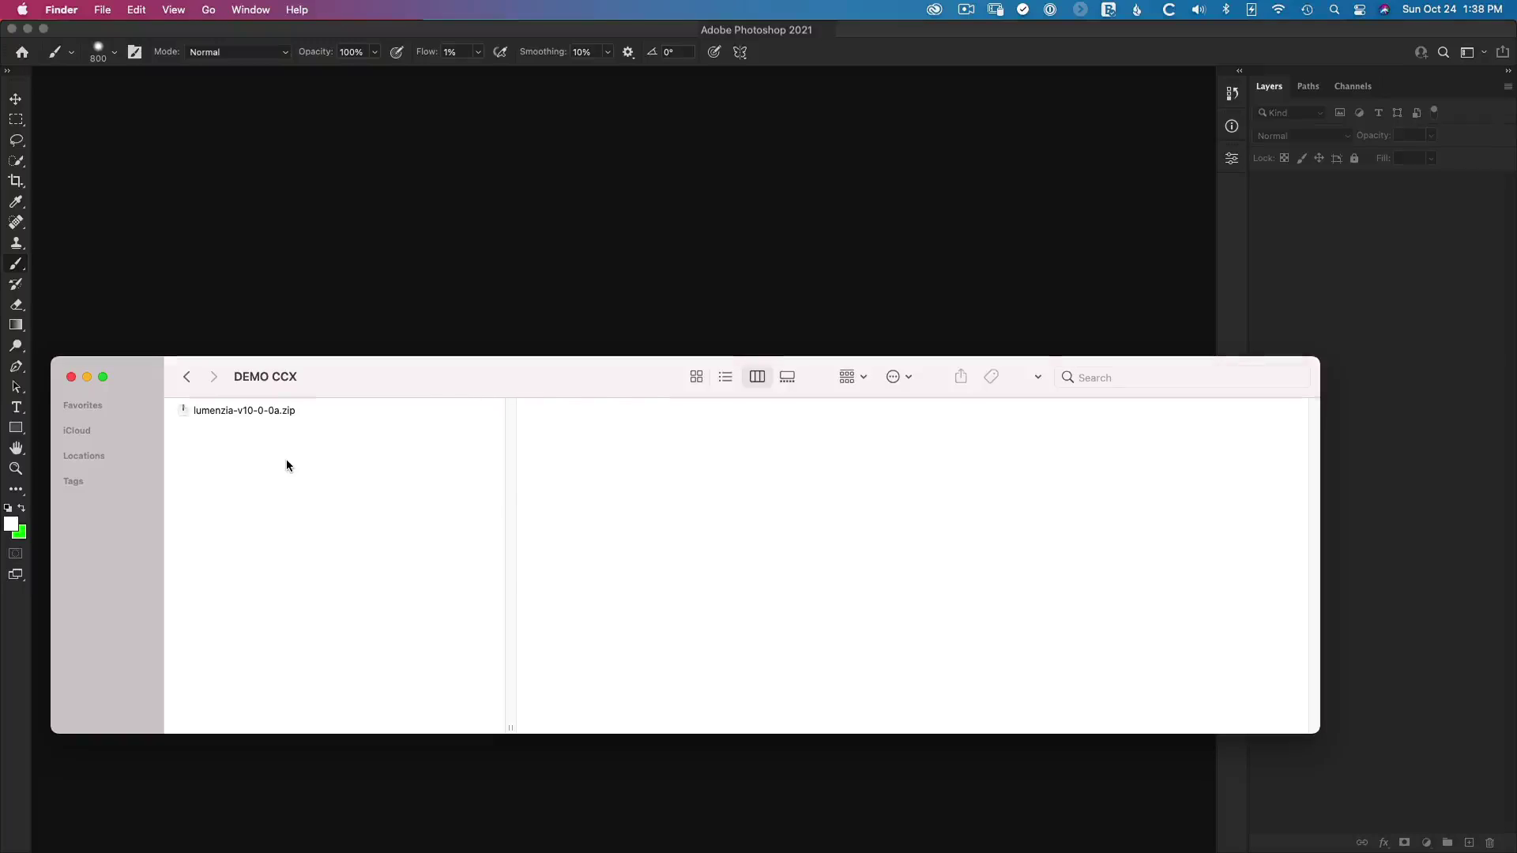
Unzip lumenzia-v10-0-0a.zip so its v9-2-3 and v10-0-0 folders appear in Finder
click(300, 413)
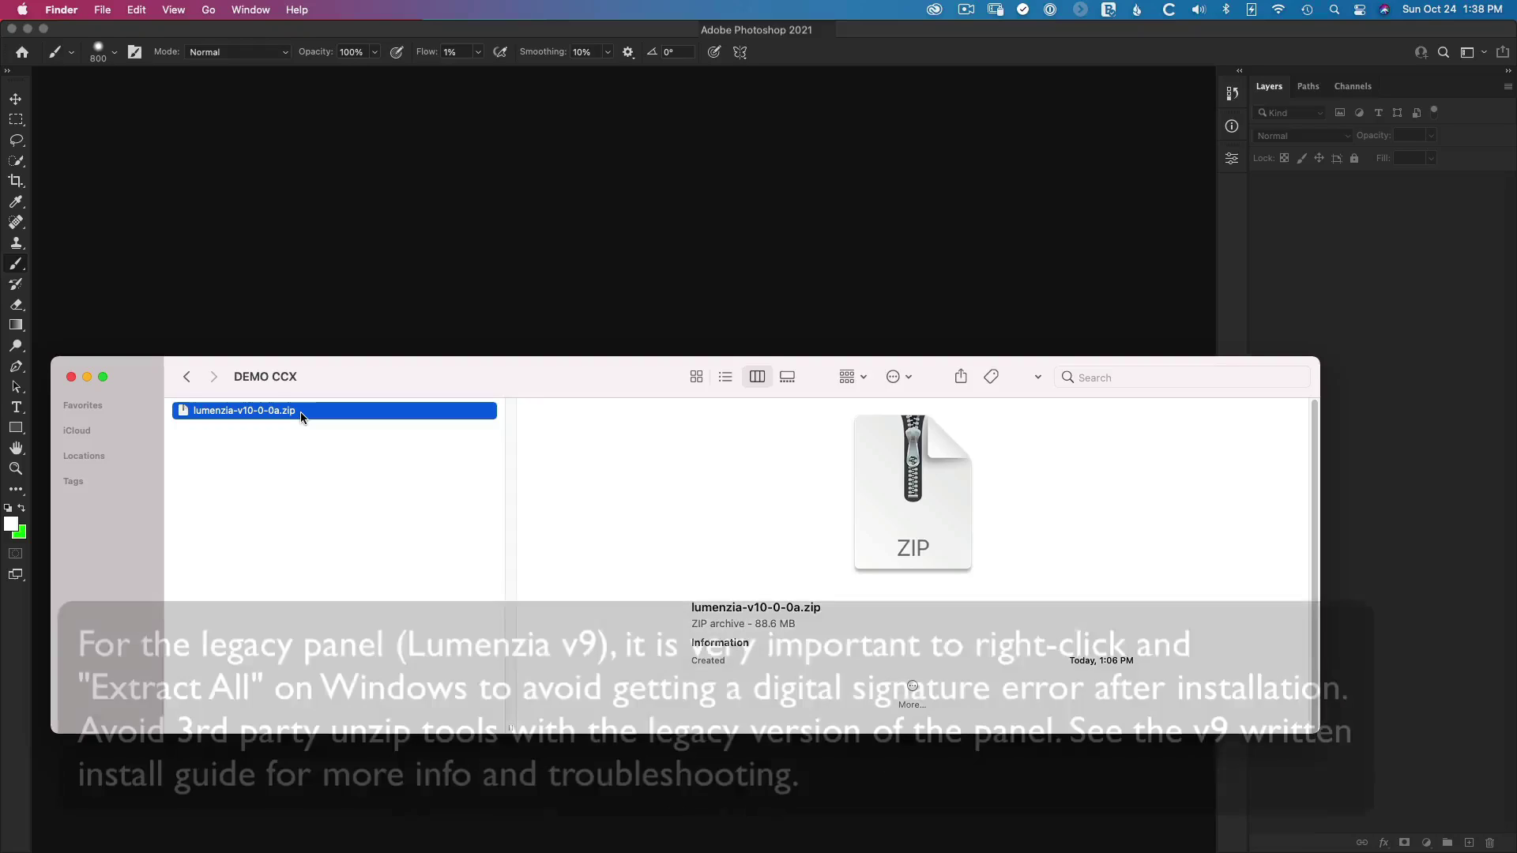
double_click(301, 411)
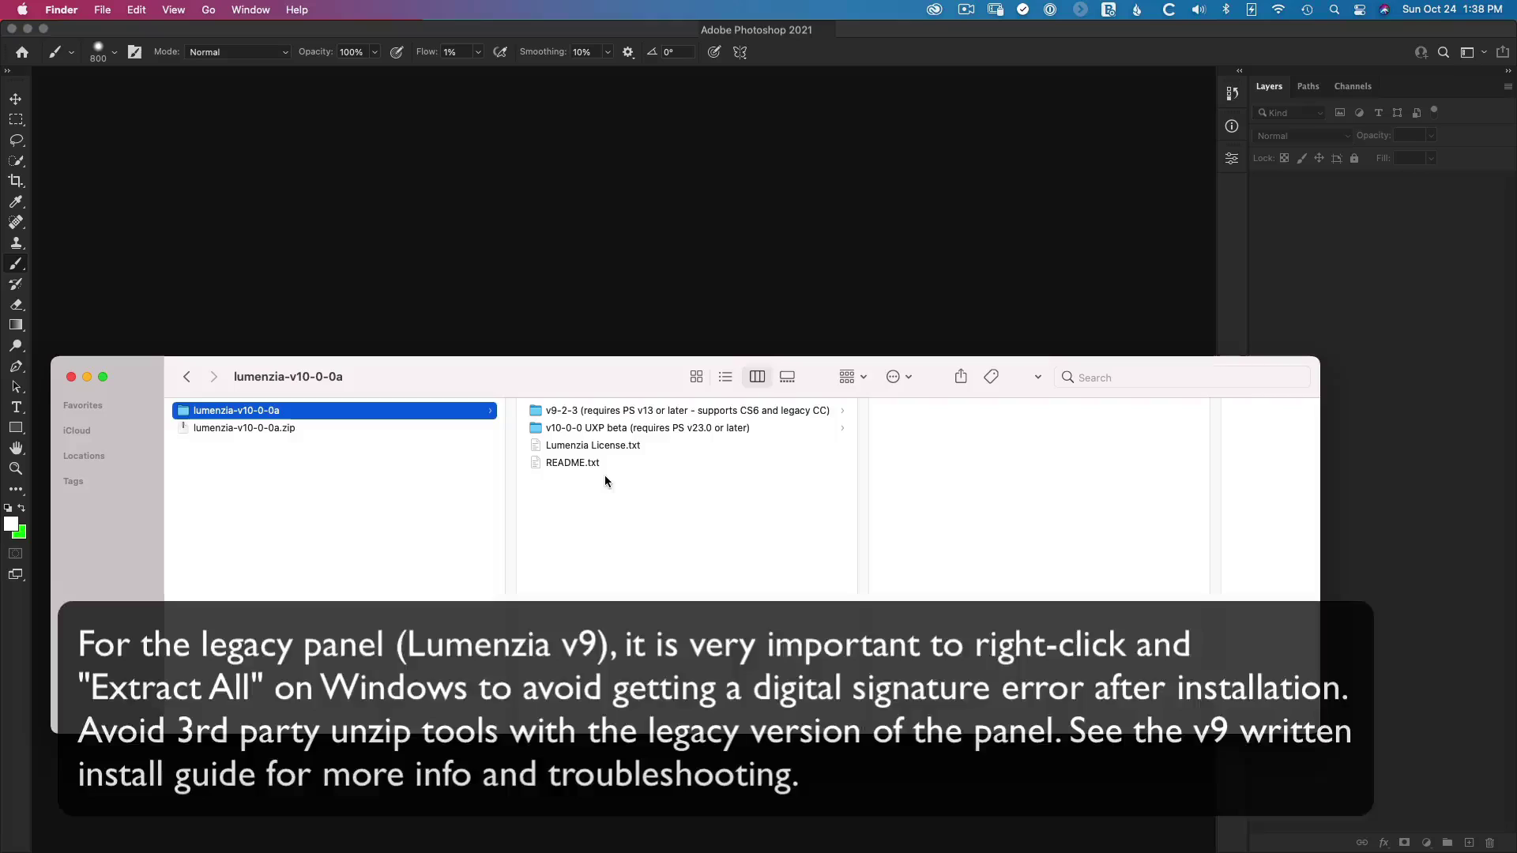
Preview the License and README files, glance at v9-2-3, then show the v10-0-0 UXP beta folder
click(603, 447)
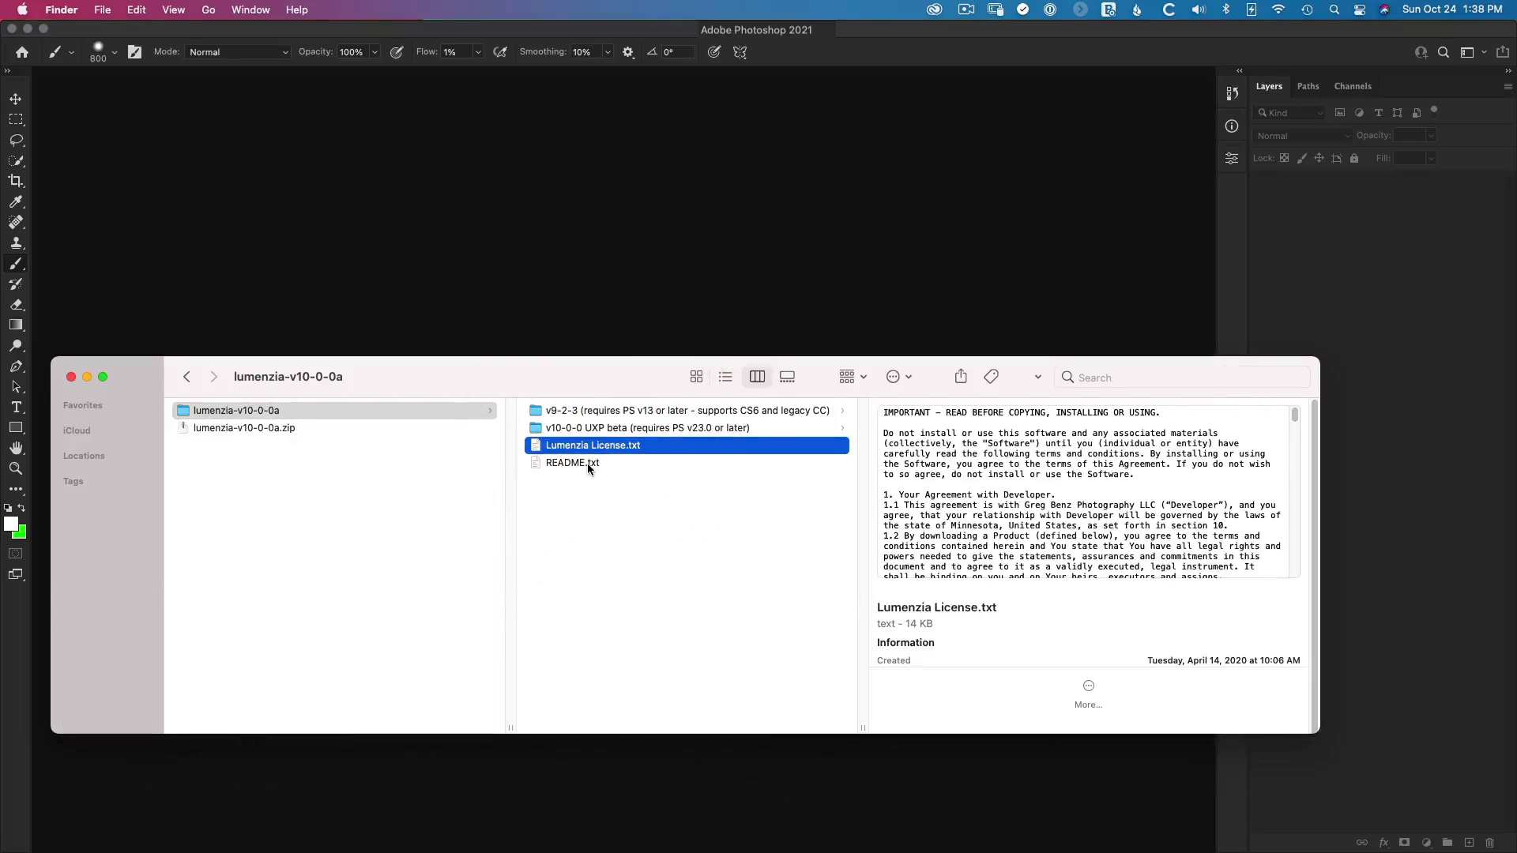
click(588, 465)
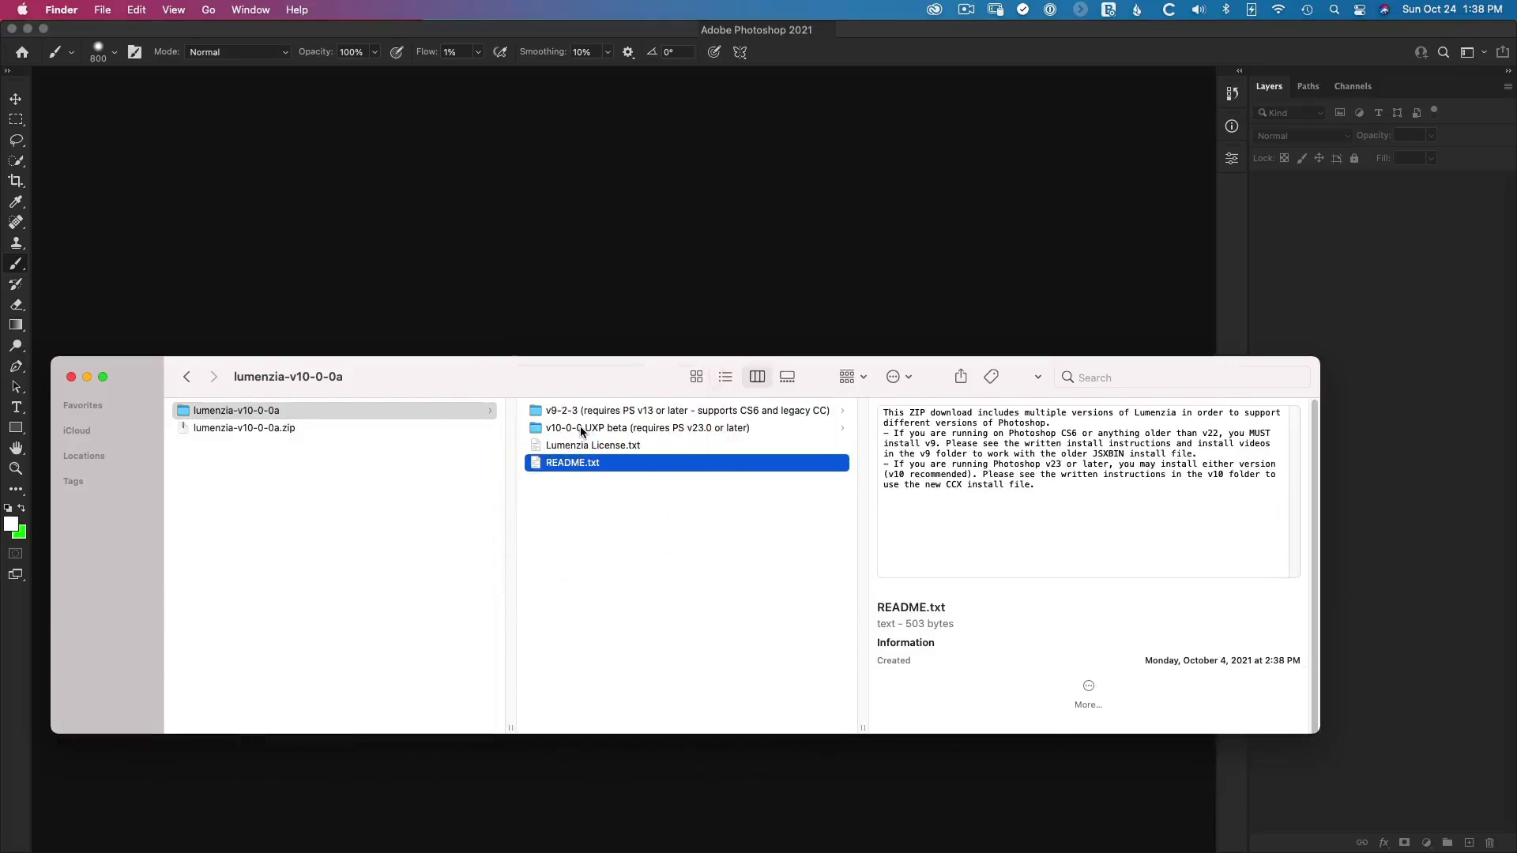
click(581, 431)
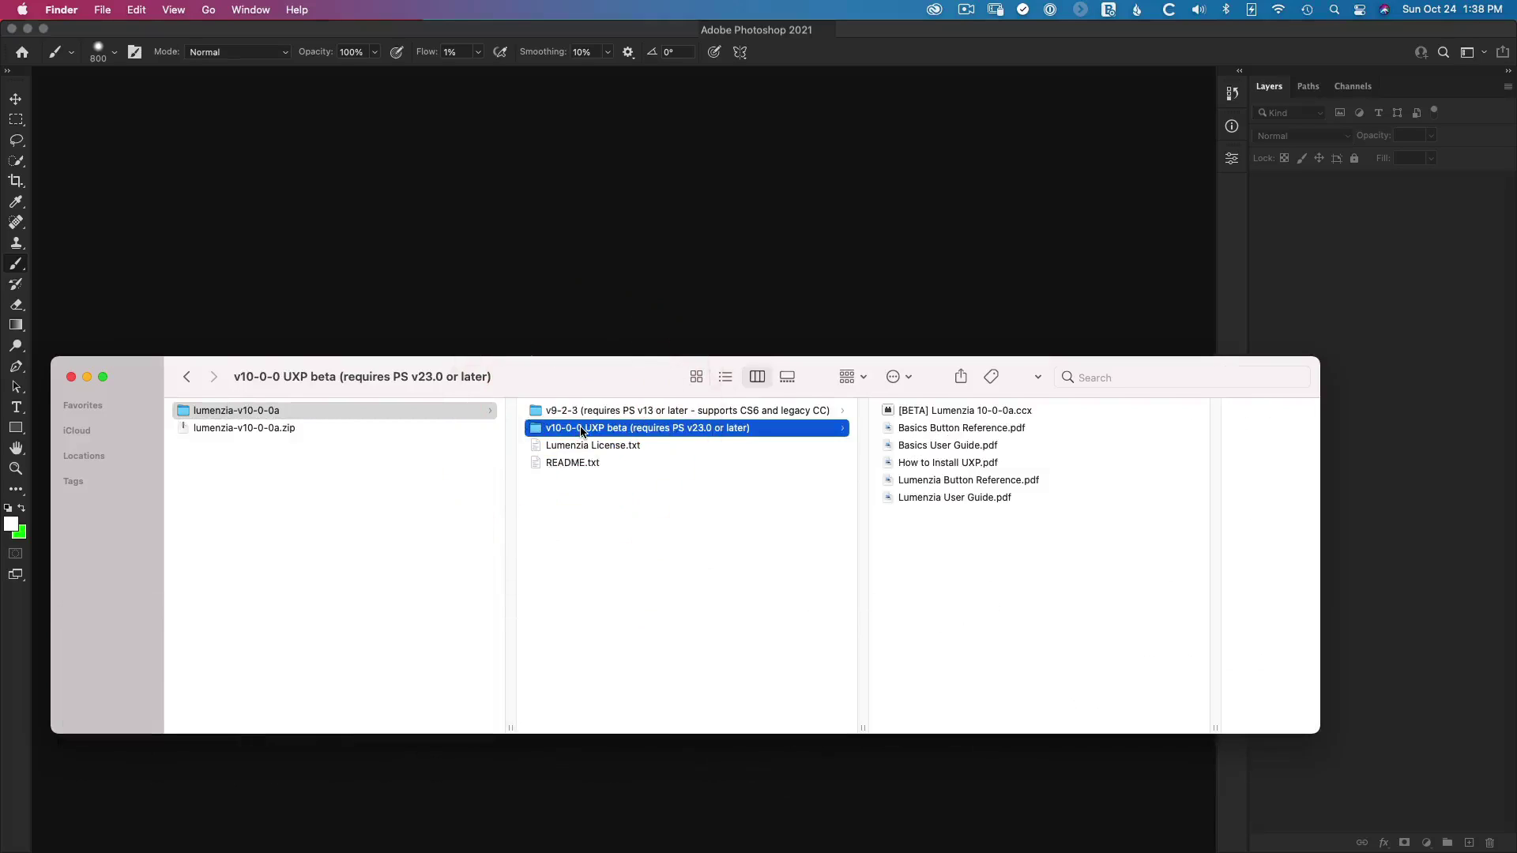
click(586, 411)
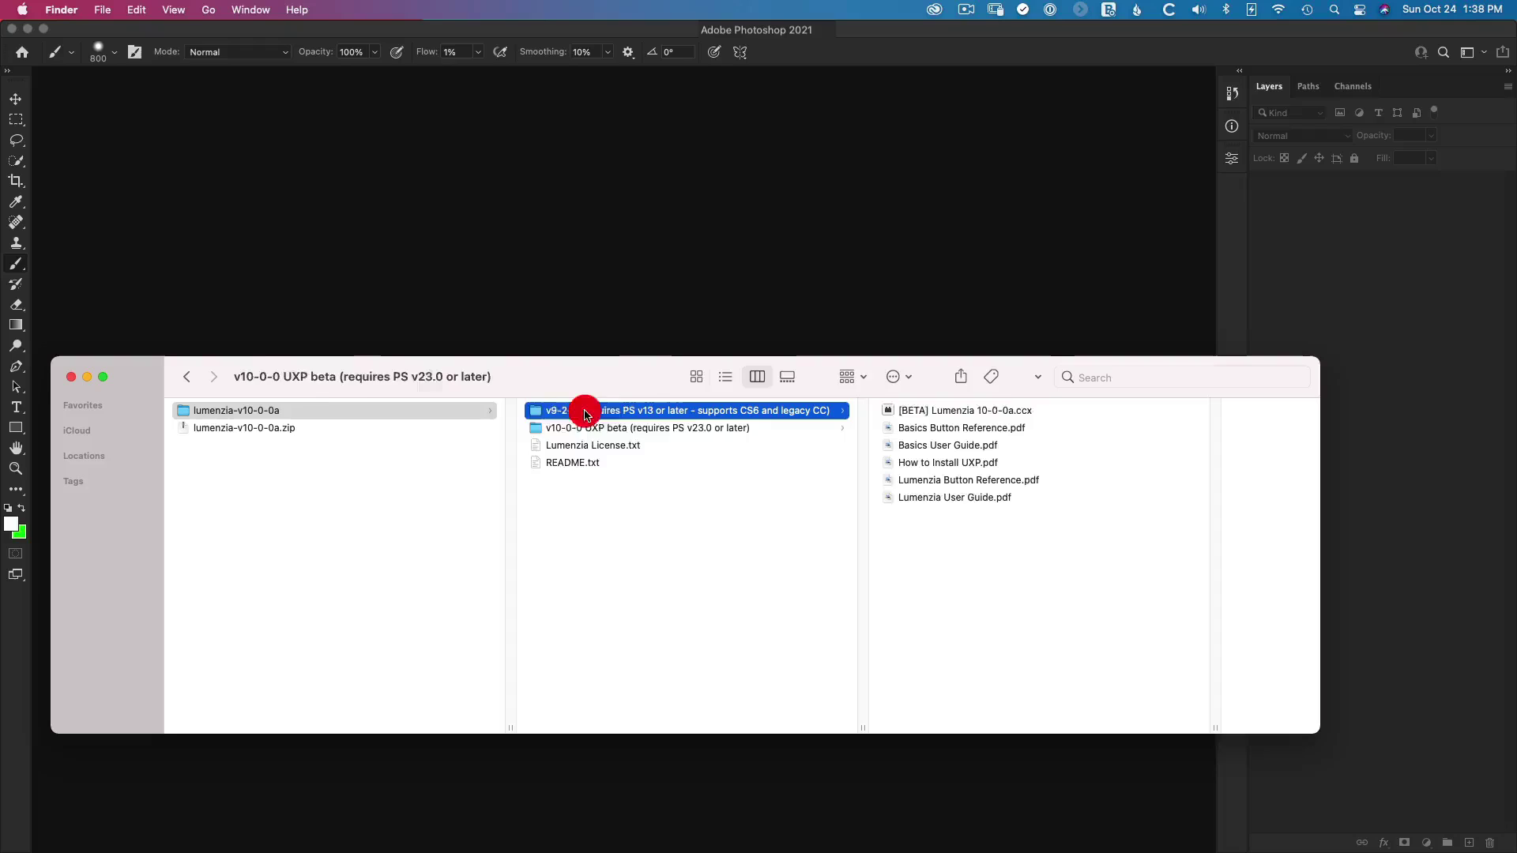
click(598, 430)
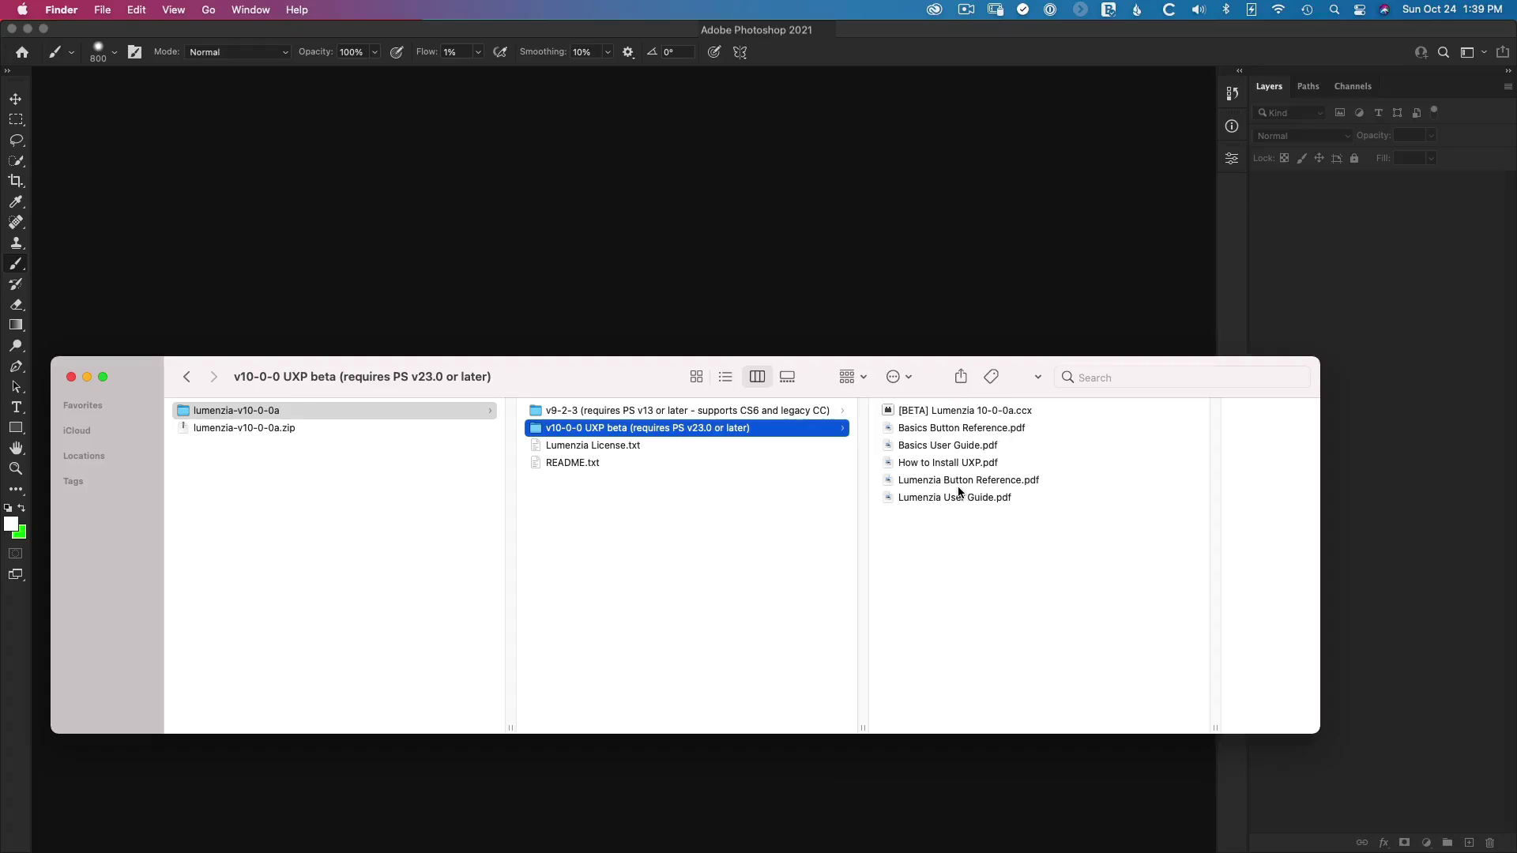
click(655, 414)
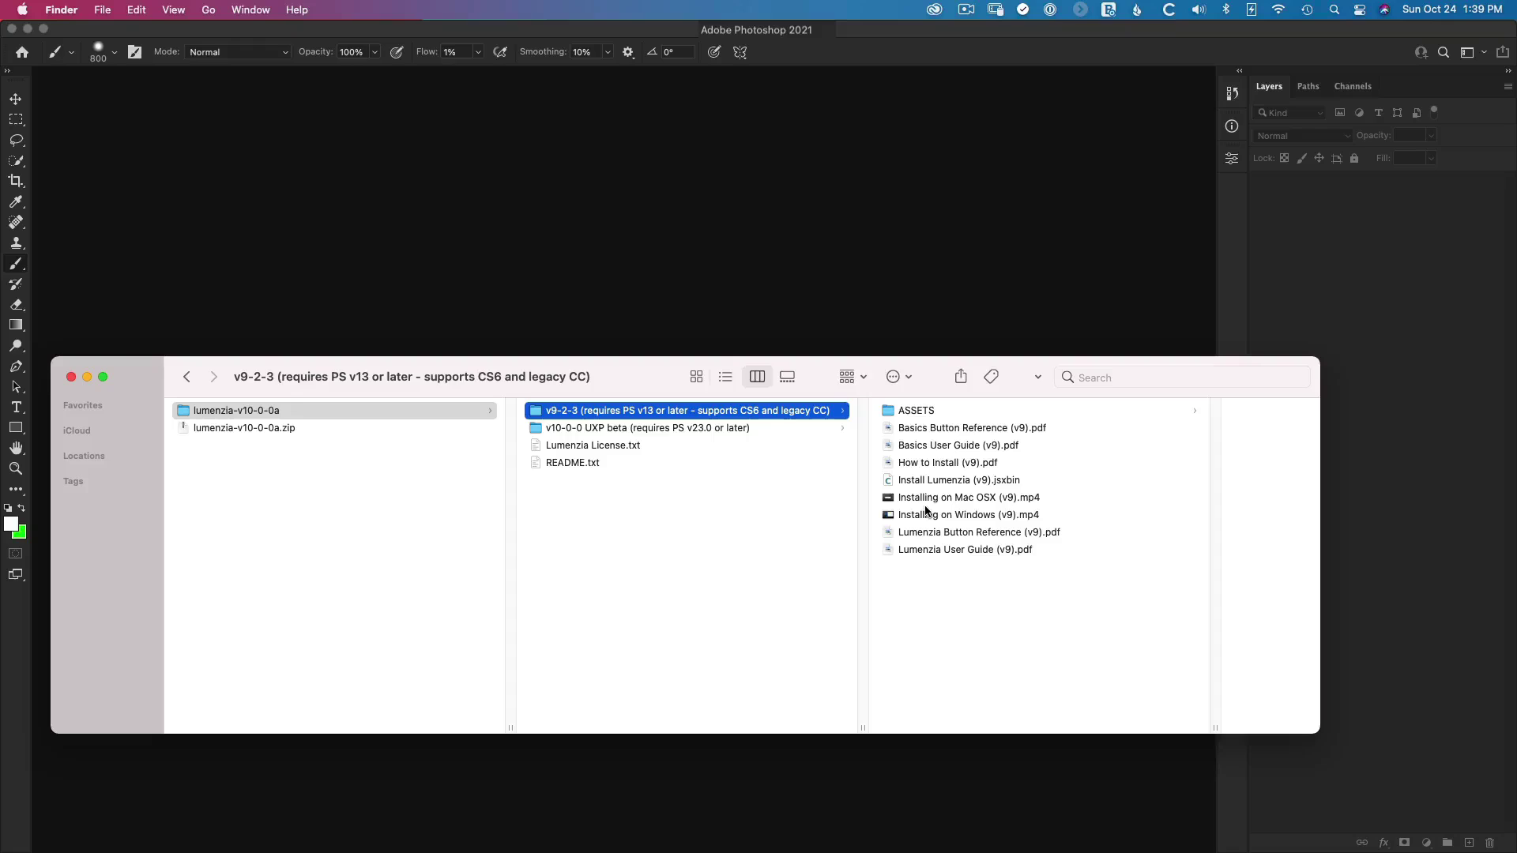
click(708, 429)
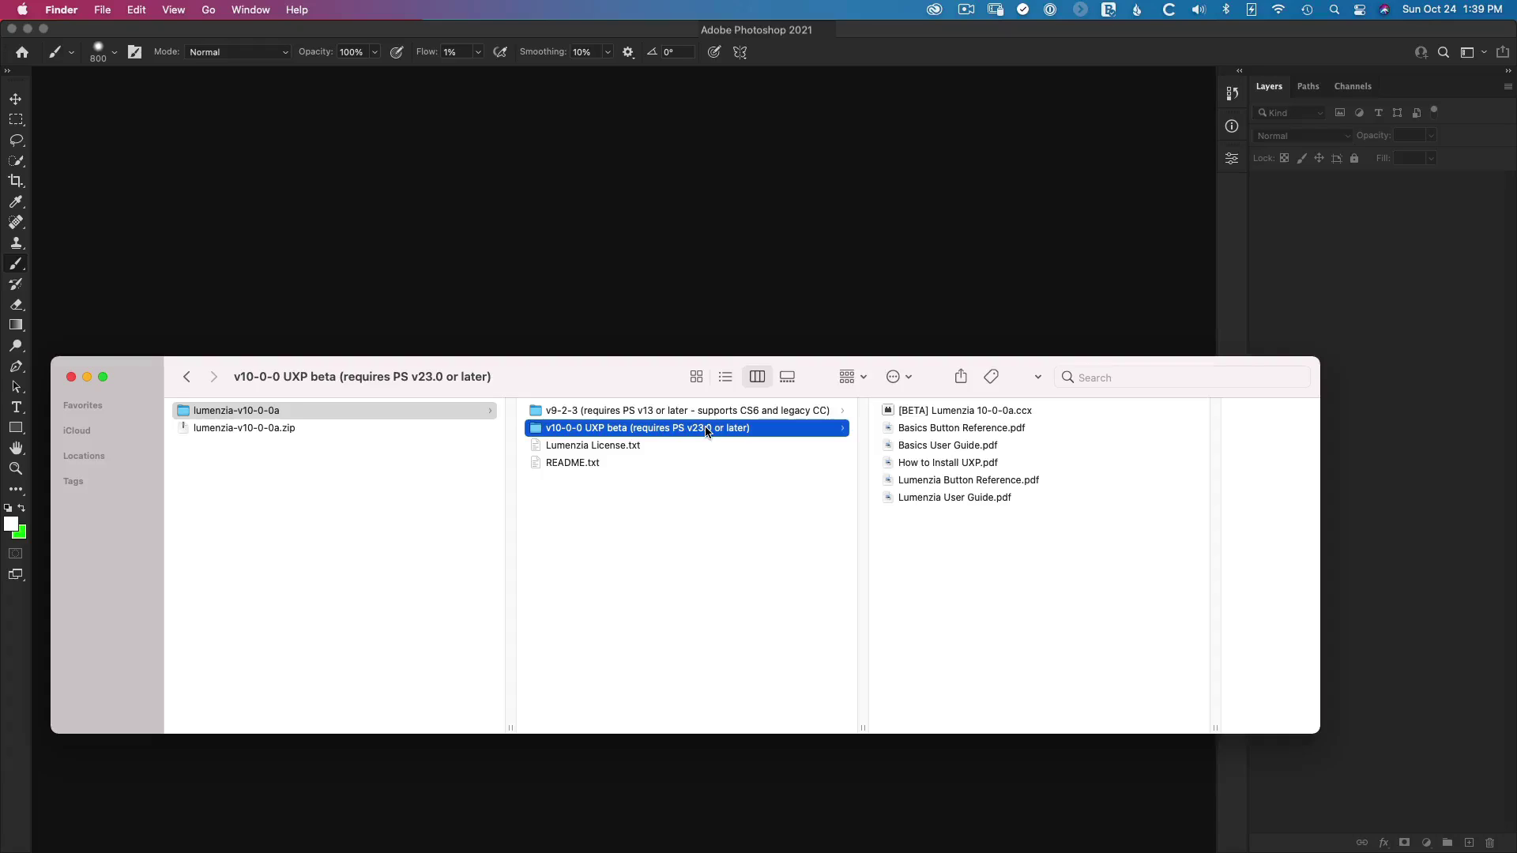
click(914, 465)
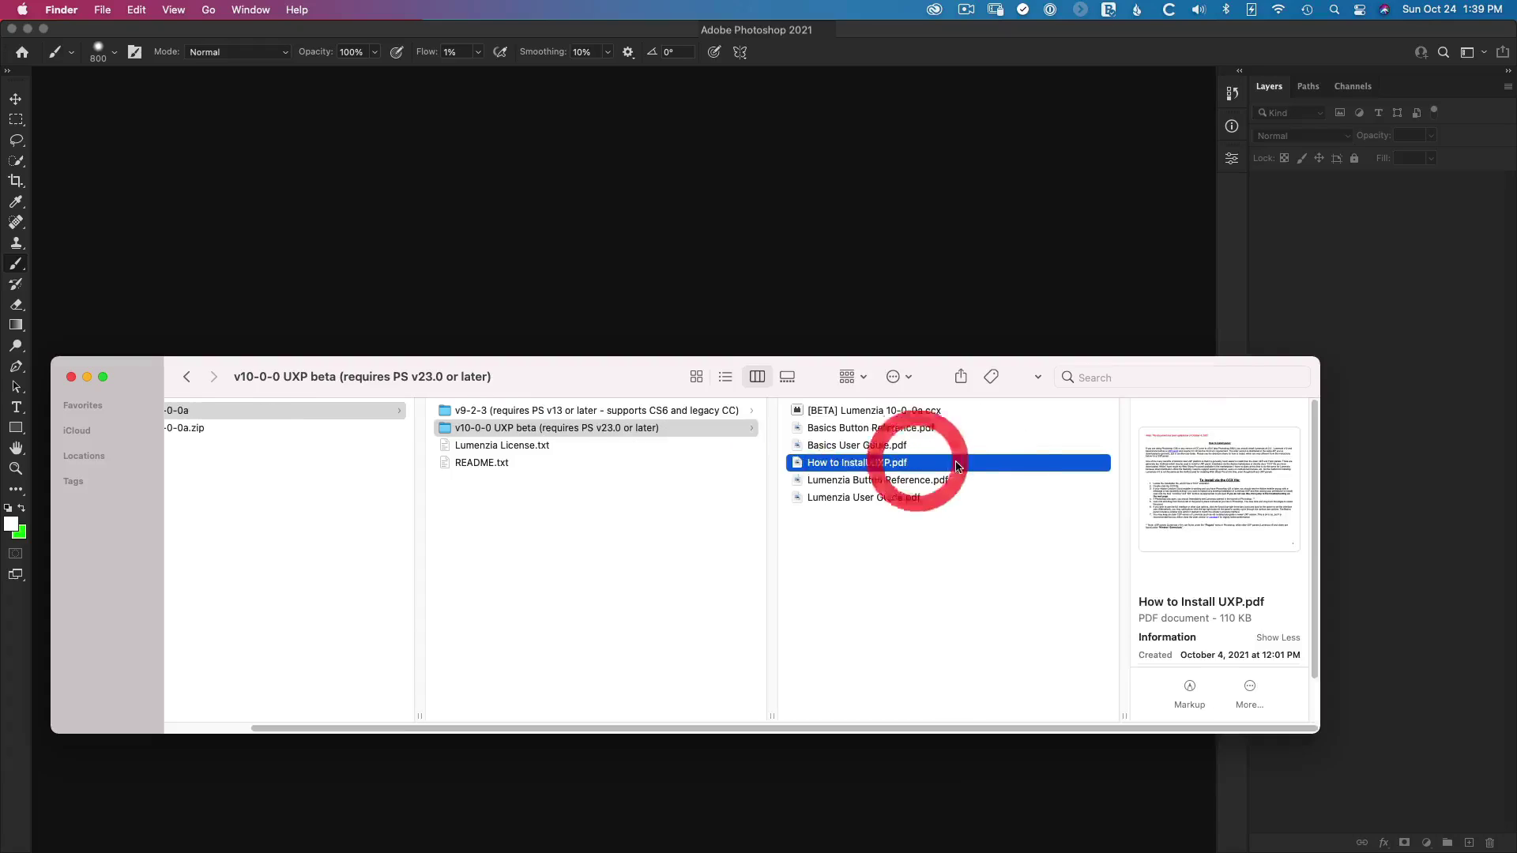
click(891, 432)
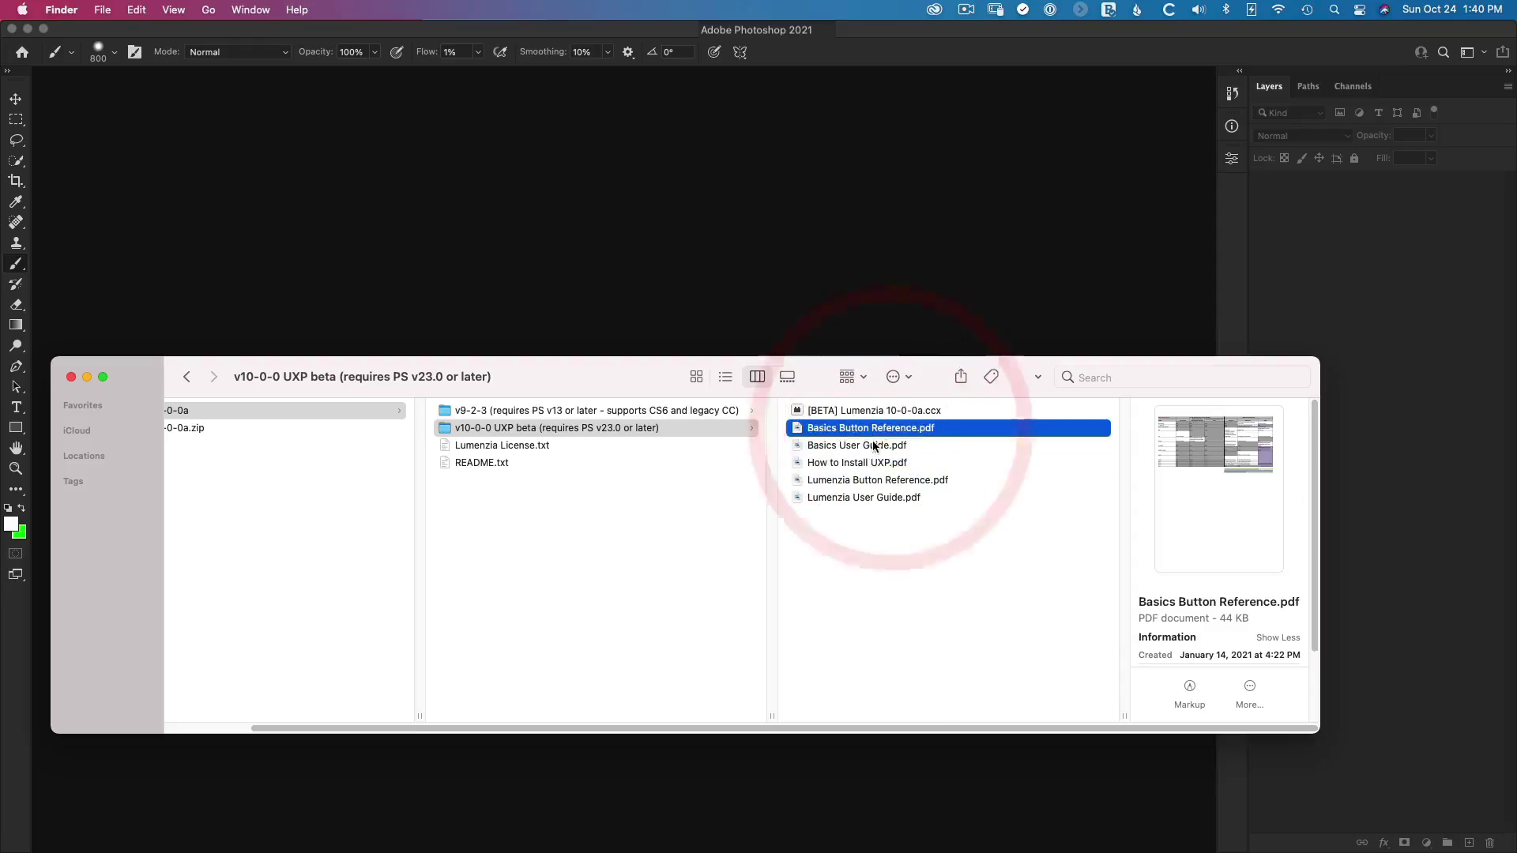
super+click(900, 447)
super+click(874, 483)
super+click(874, 495)
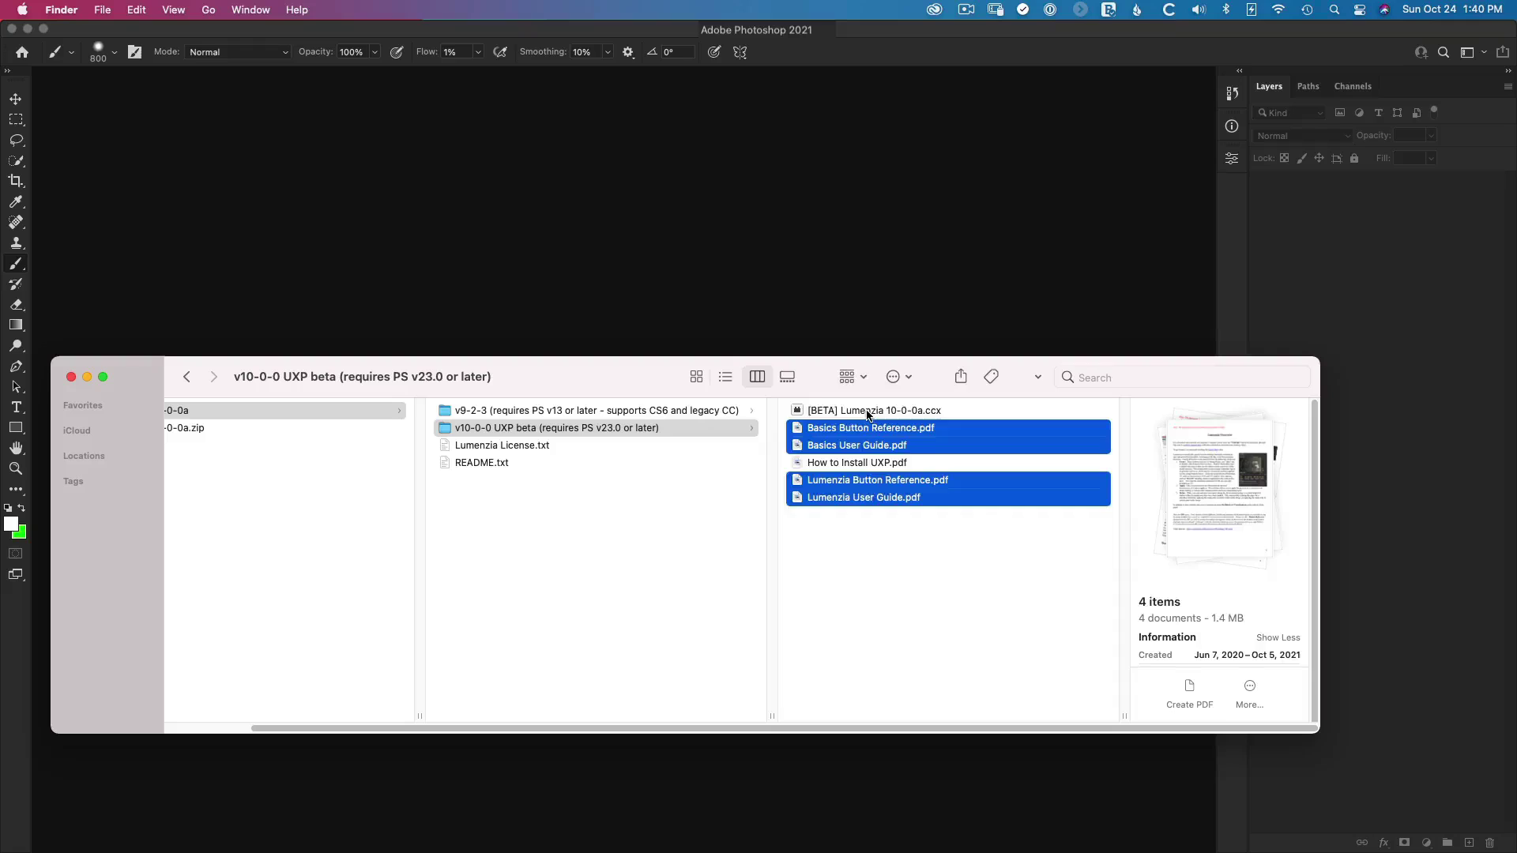
click(934, 416)
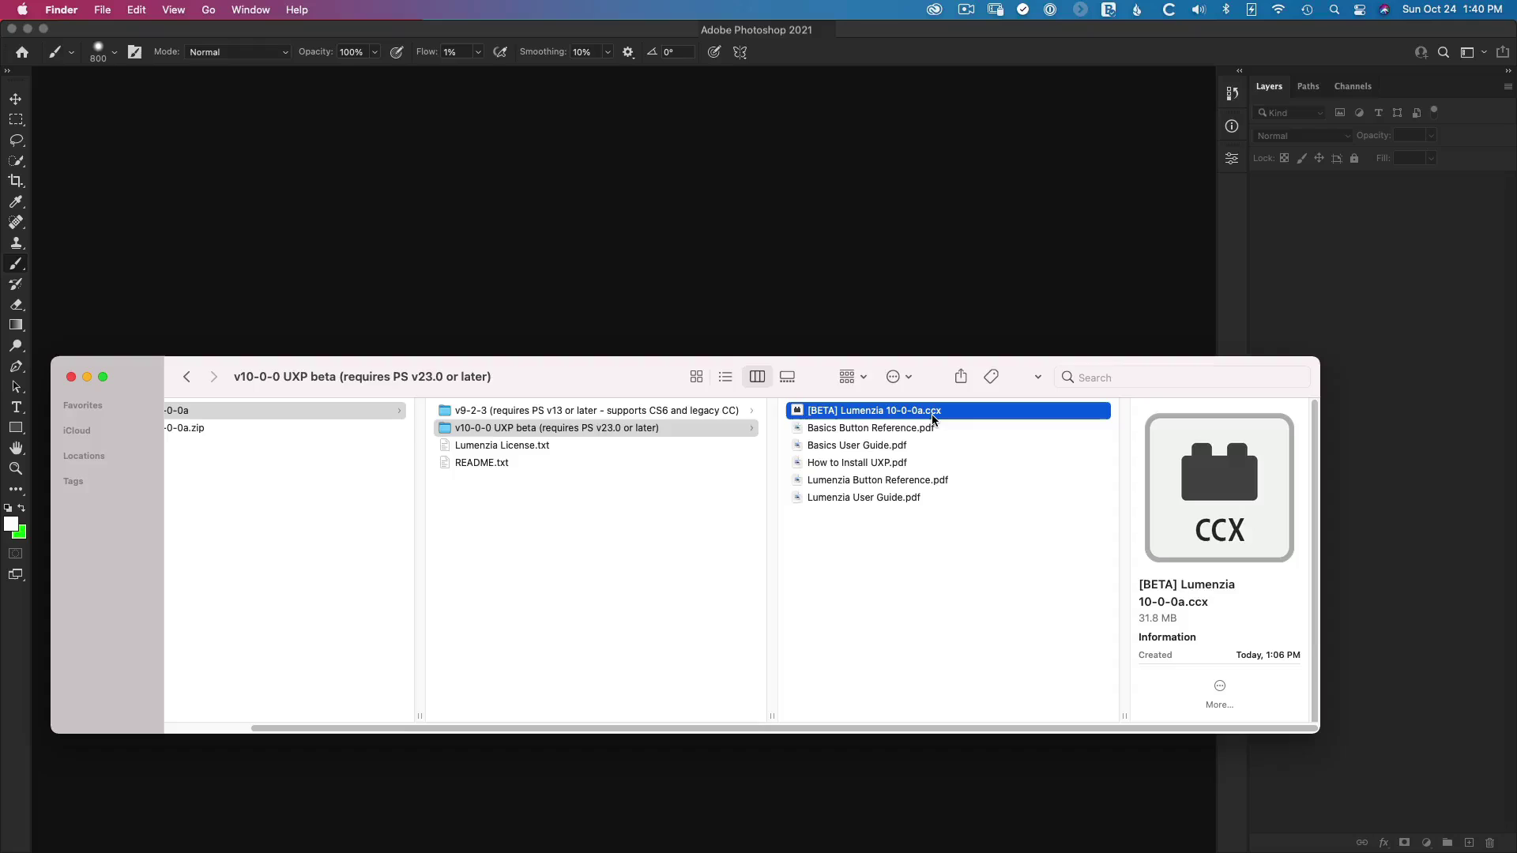
Install [BETA] Lumenzia 10-0-0a.ccx via Creative Cloud, replacing the older version, and return to Photoshop
double_click(904, 417)
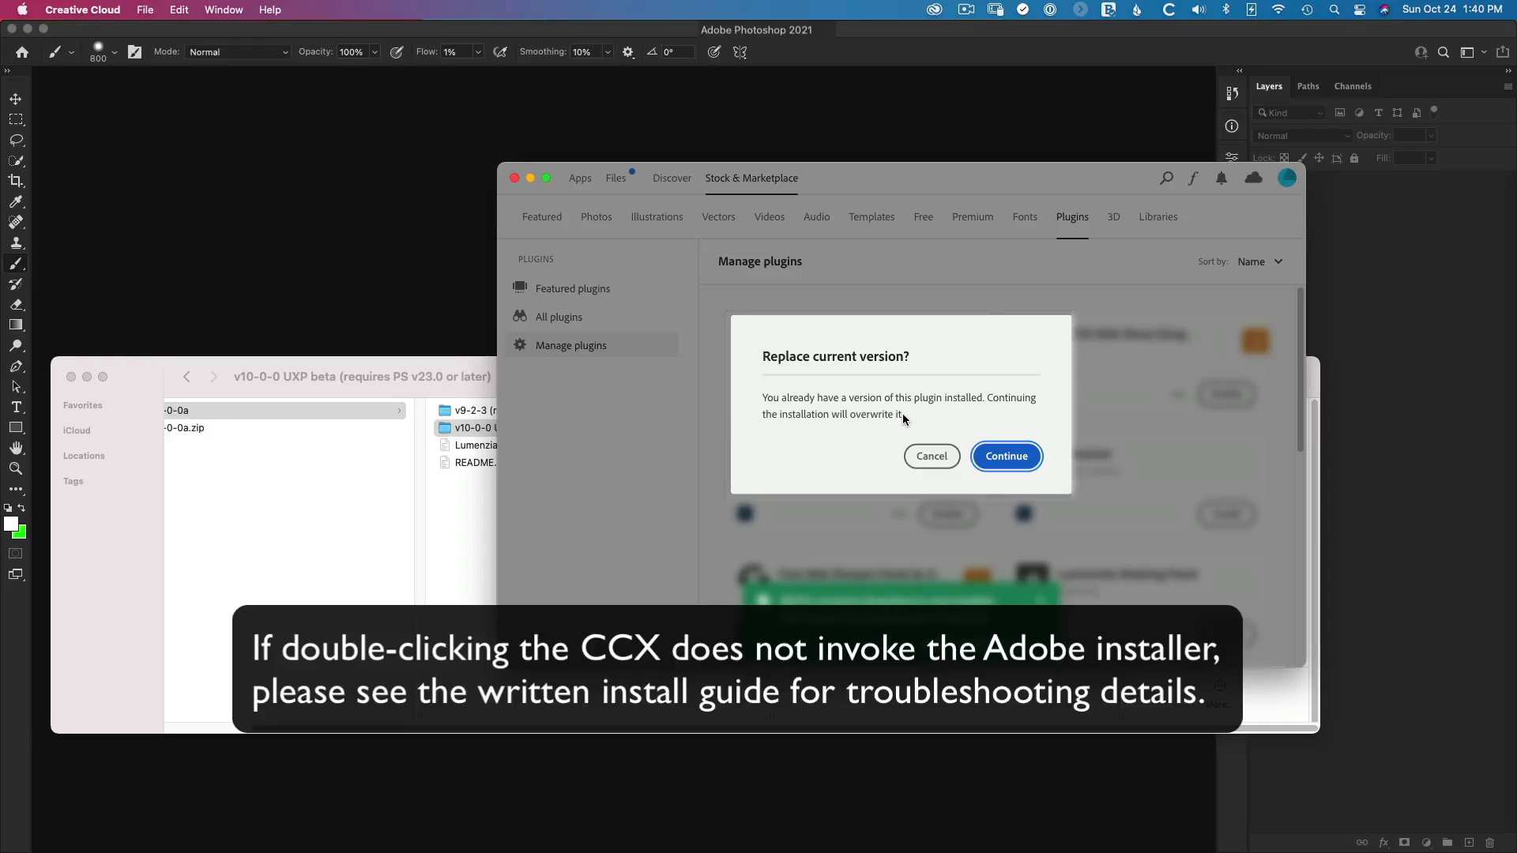
click(1008, 456)
click(1120, 513)
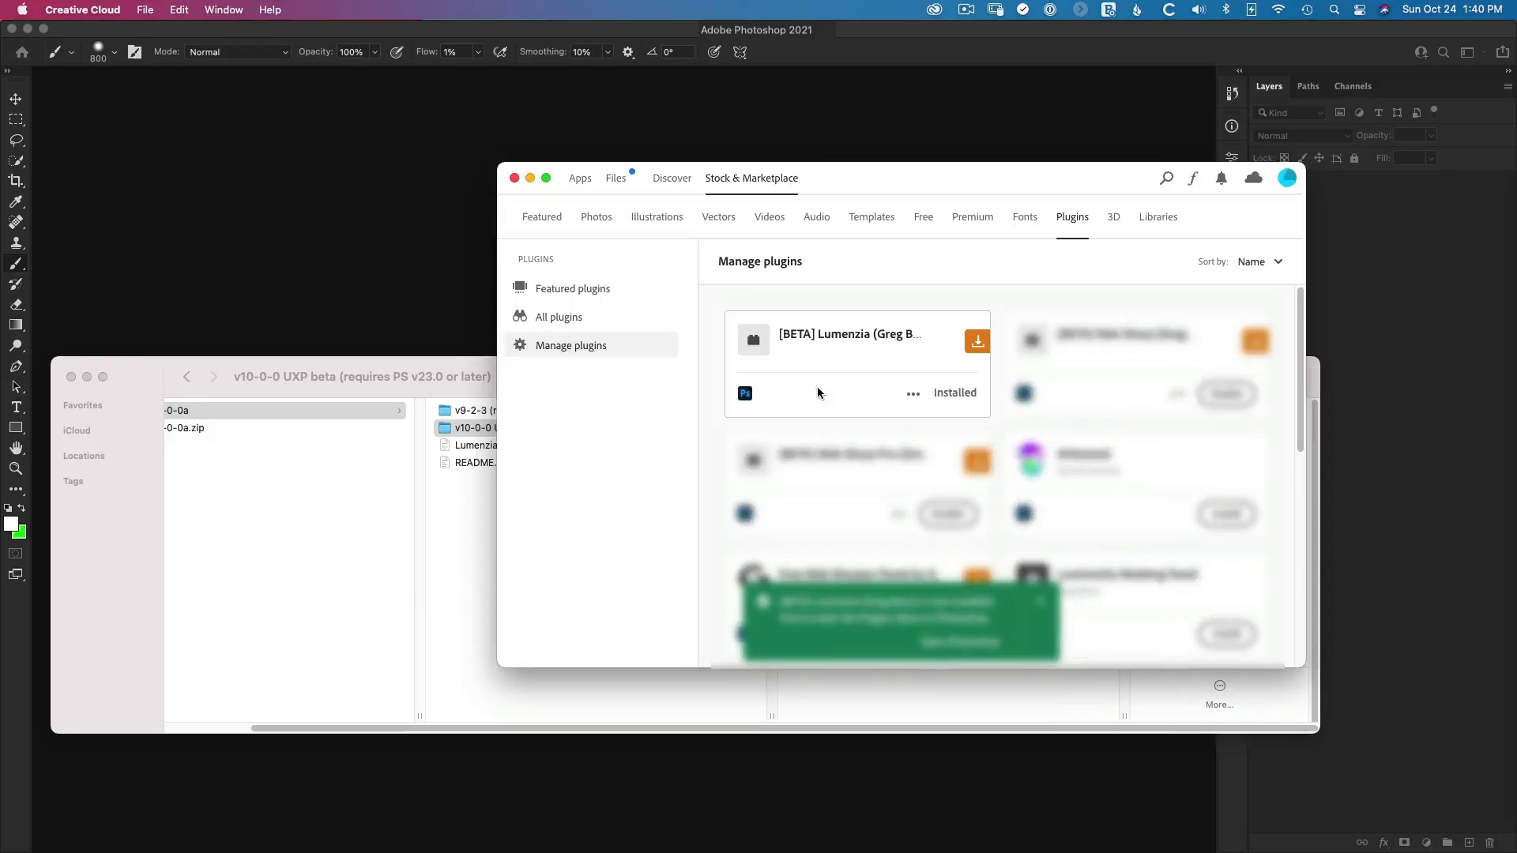
click(443, 297)
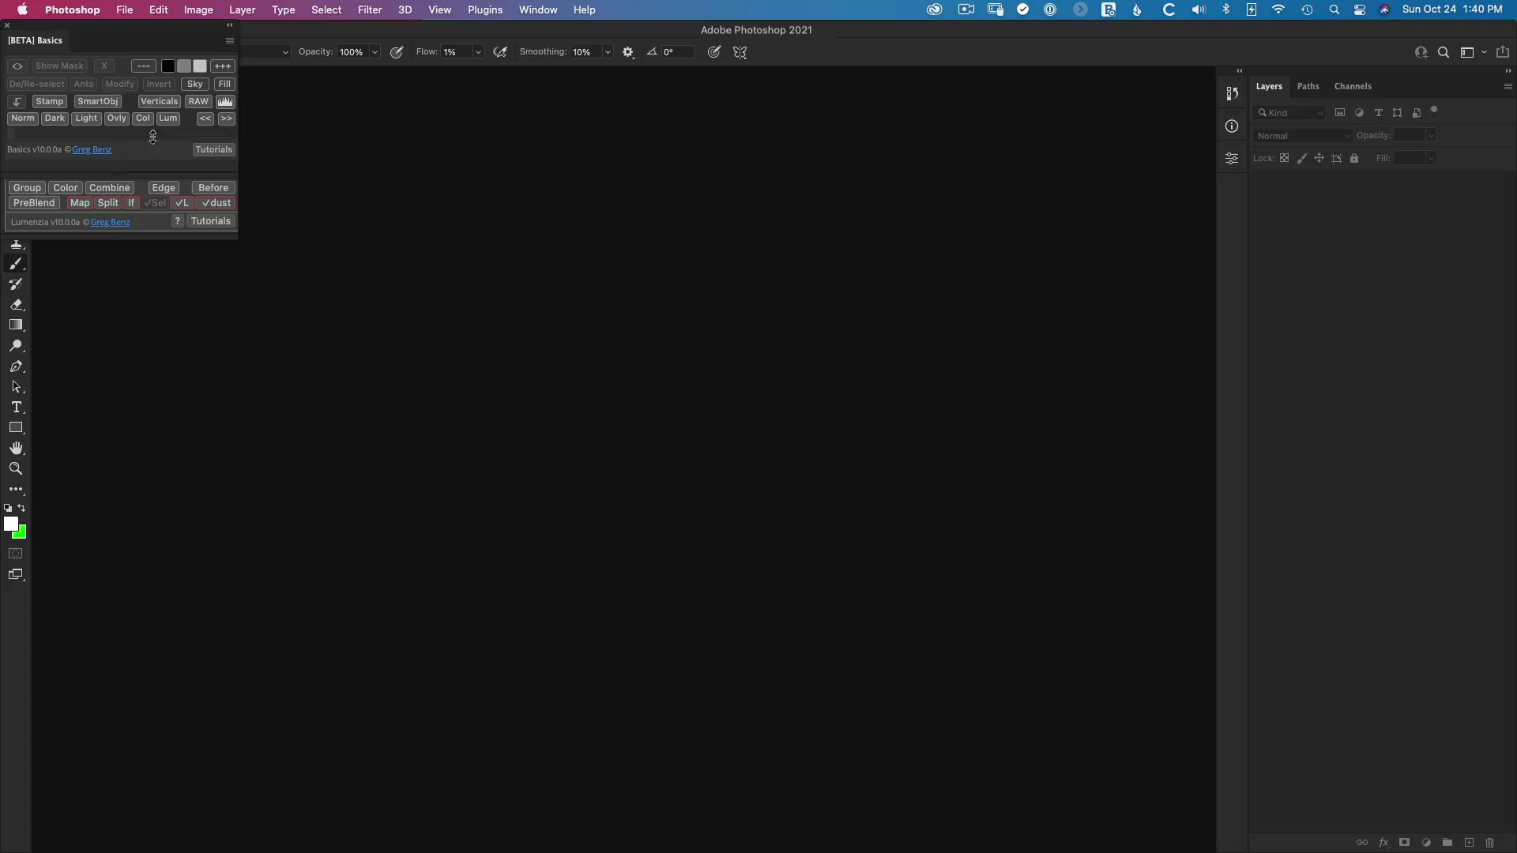
Dock the [BETA] Basics and Lumenzia panels as tabs above Layers, expanded, with Lumenzia first
drag(47, 57, 194, 315)
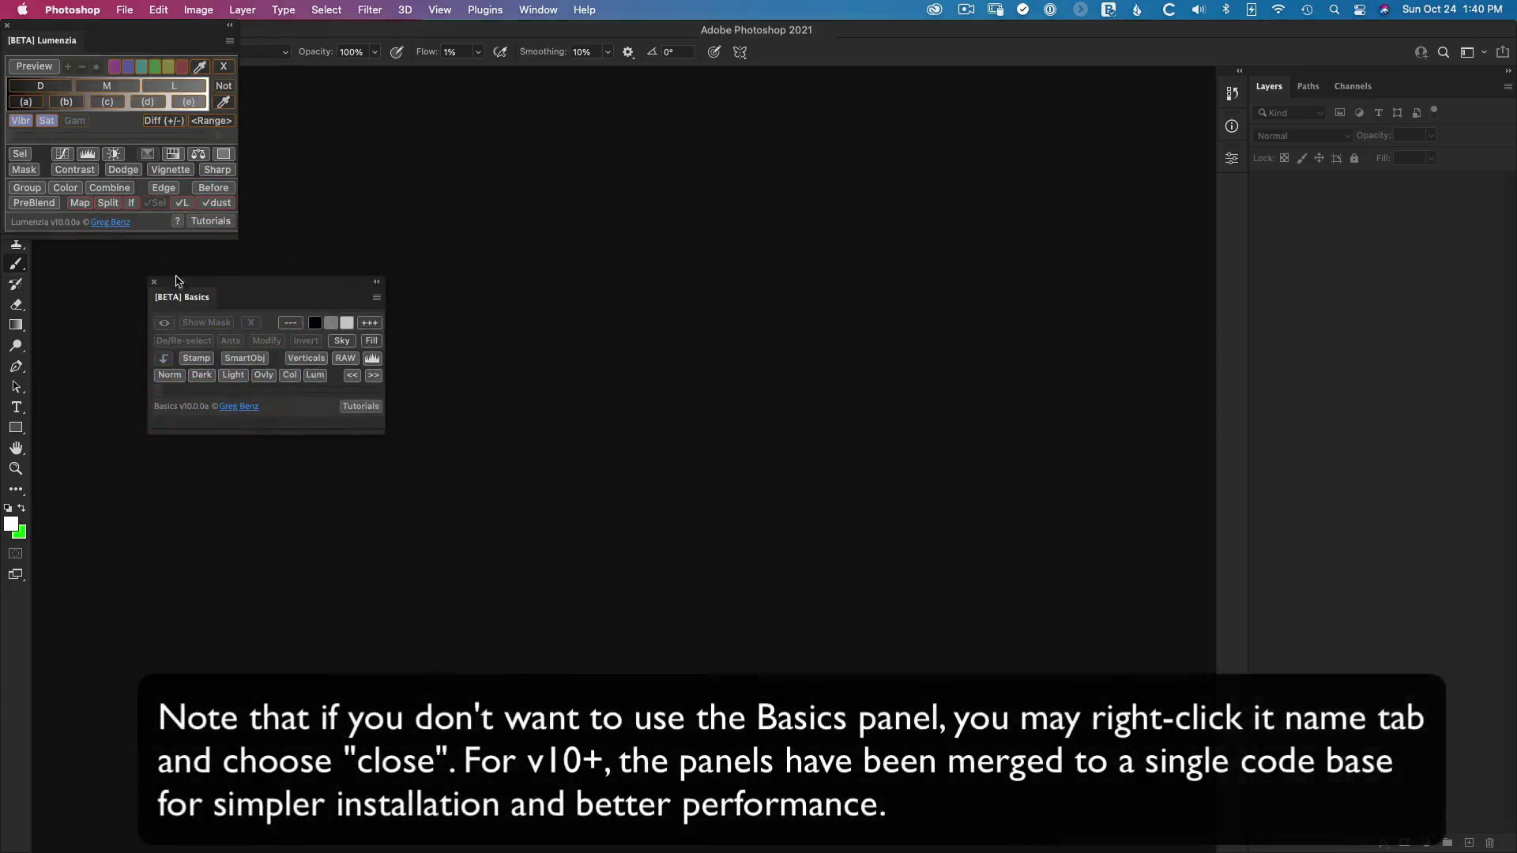
drag(181, 297, 1296, 73)
drag(115, 40, 1338, 84)
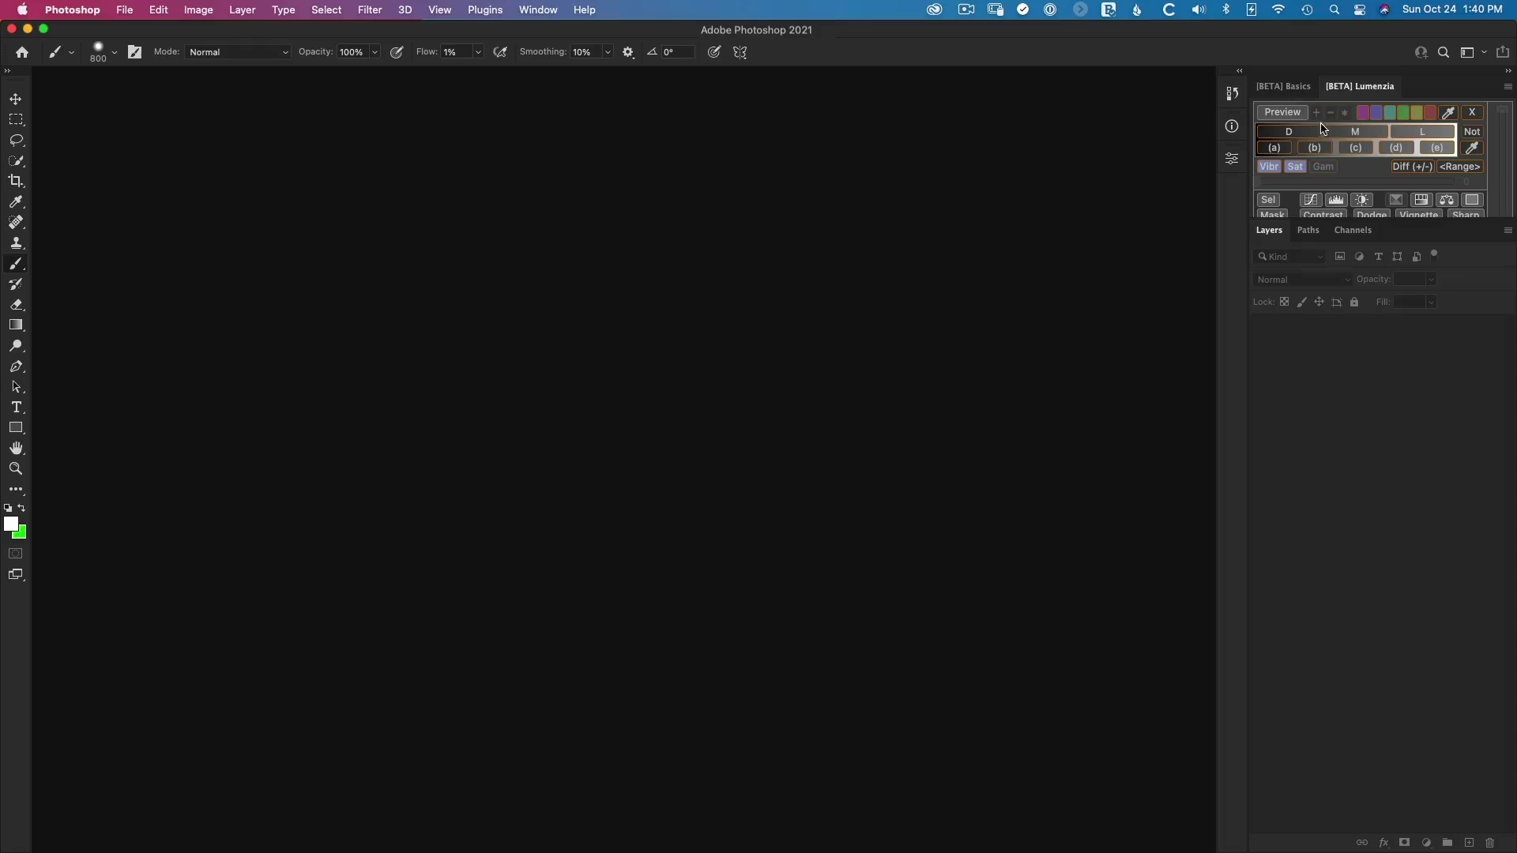
drag(1423, 221, 1423, 282)
drag(1360, 86, 1303, 94)
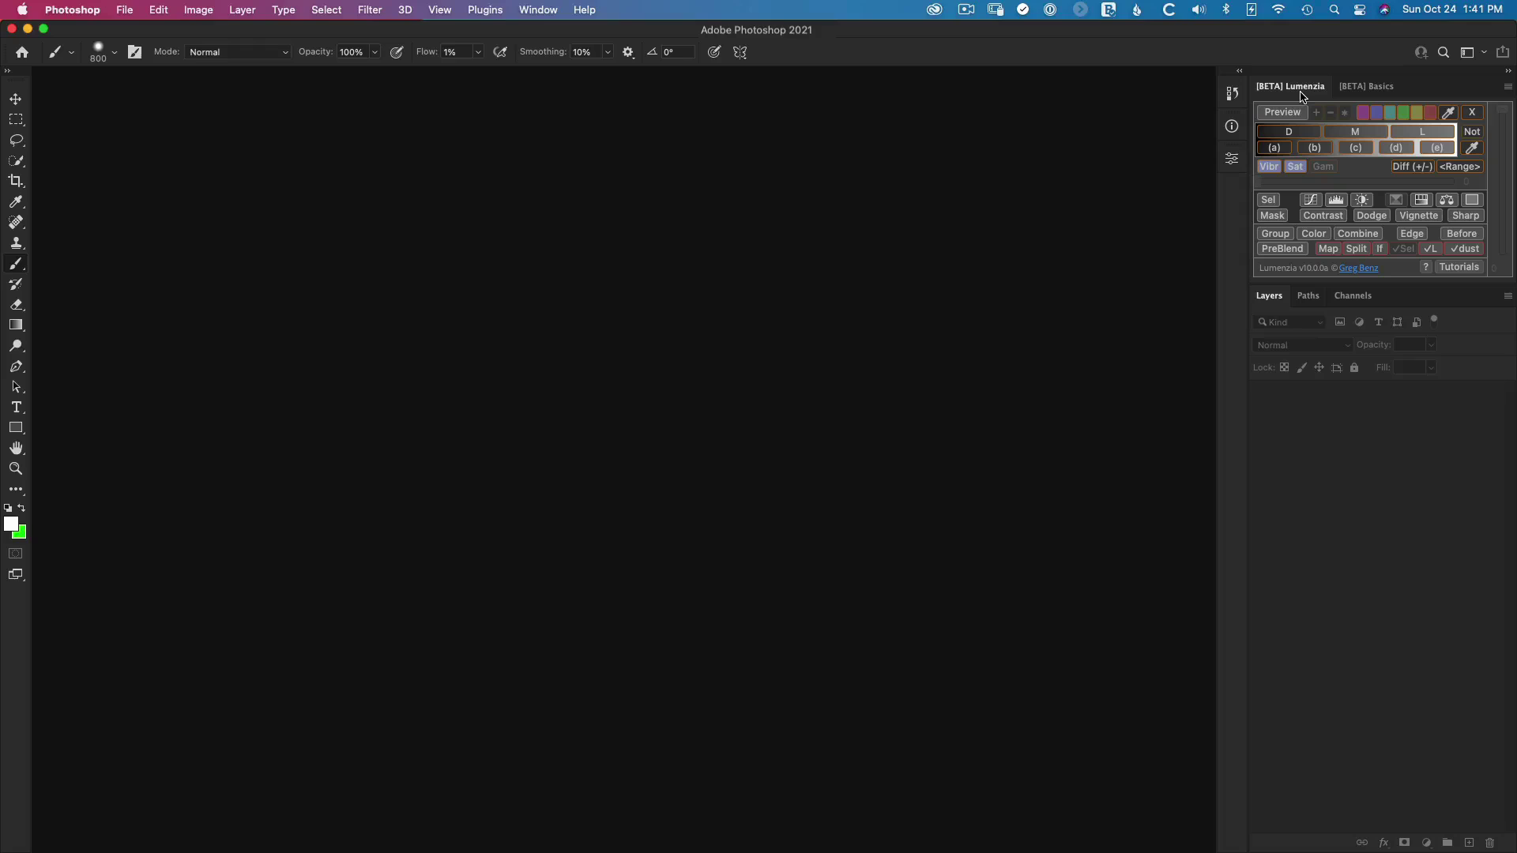
click(491, 9)
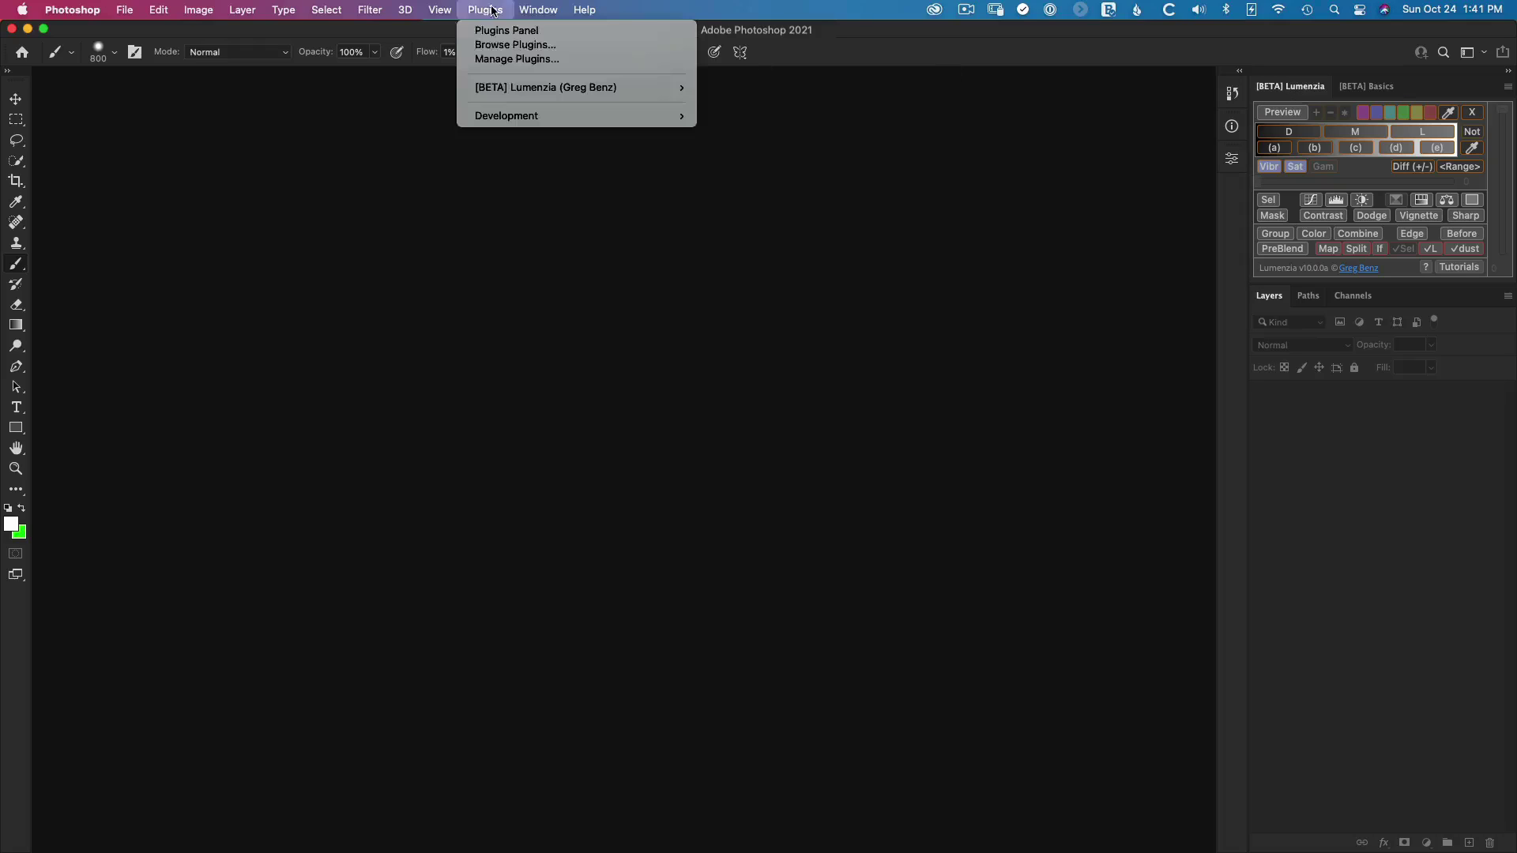
mouse_move(506, 90)
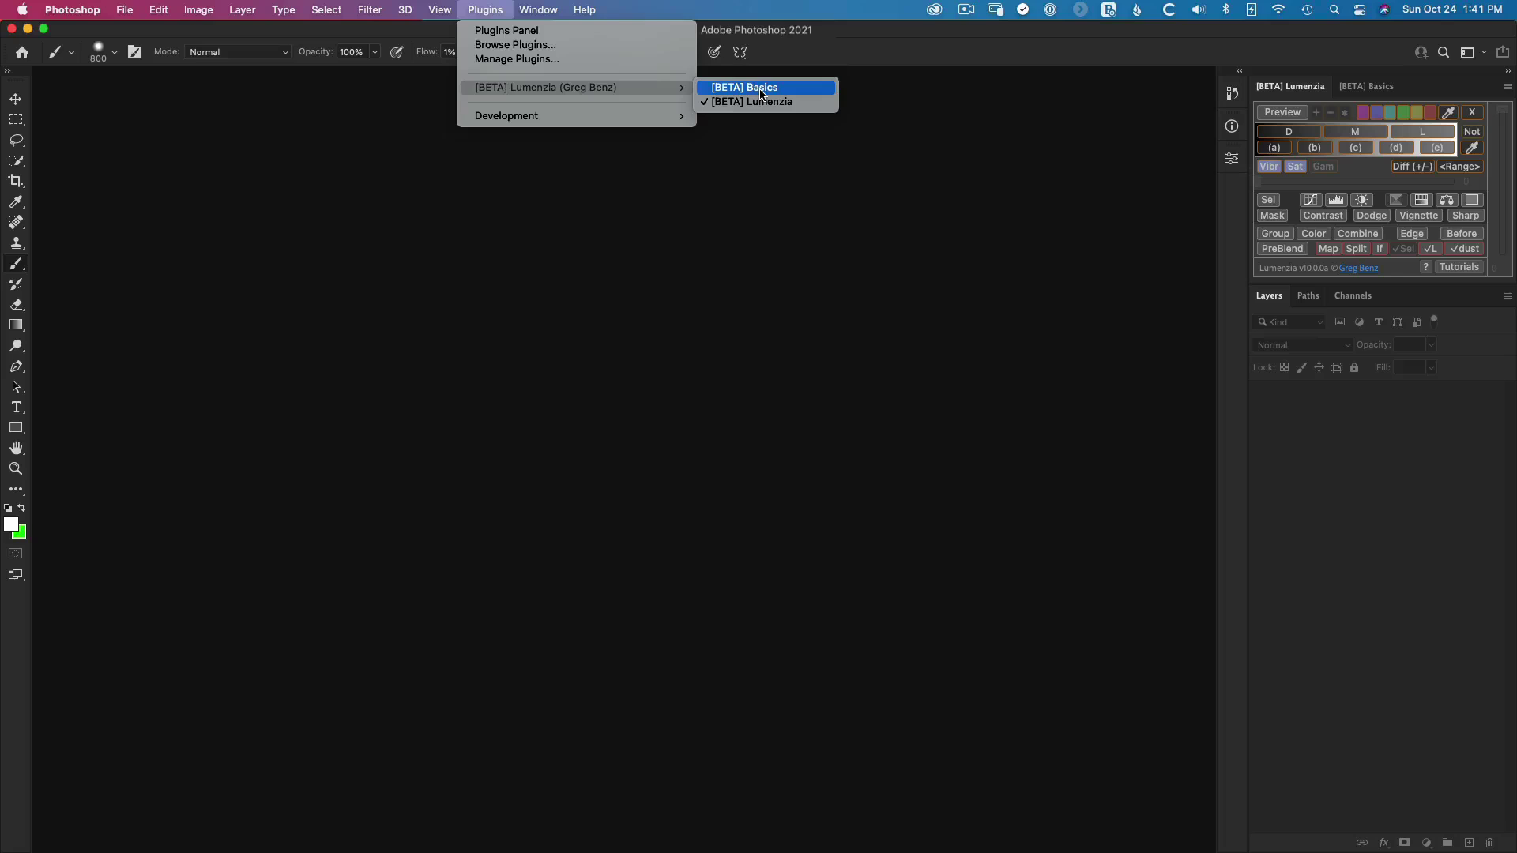
mouse_move(551, 10)
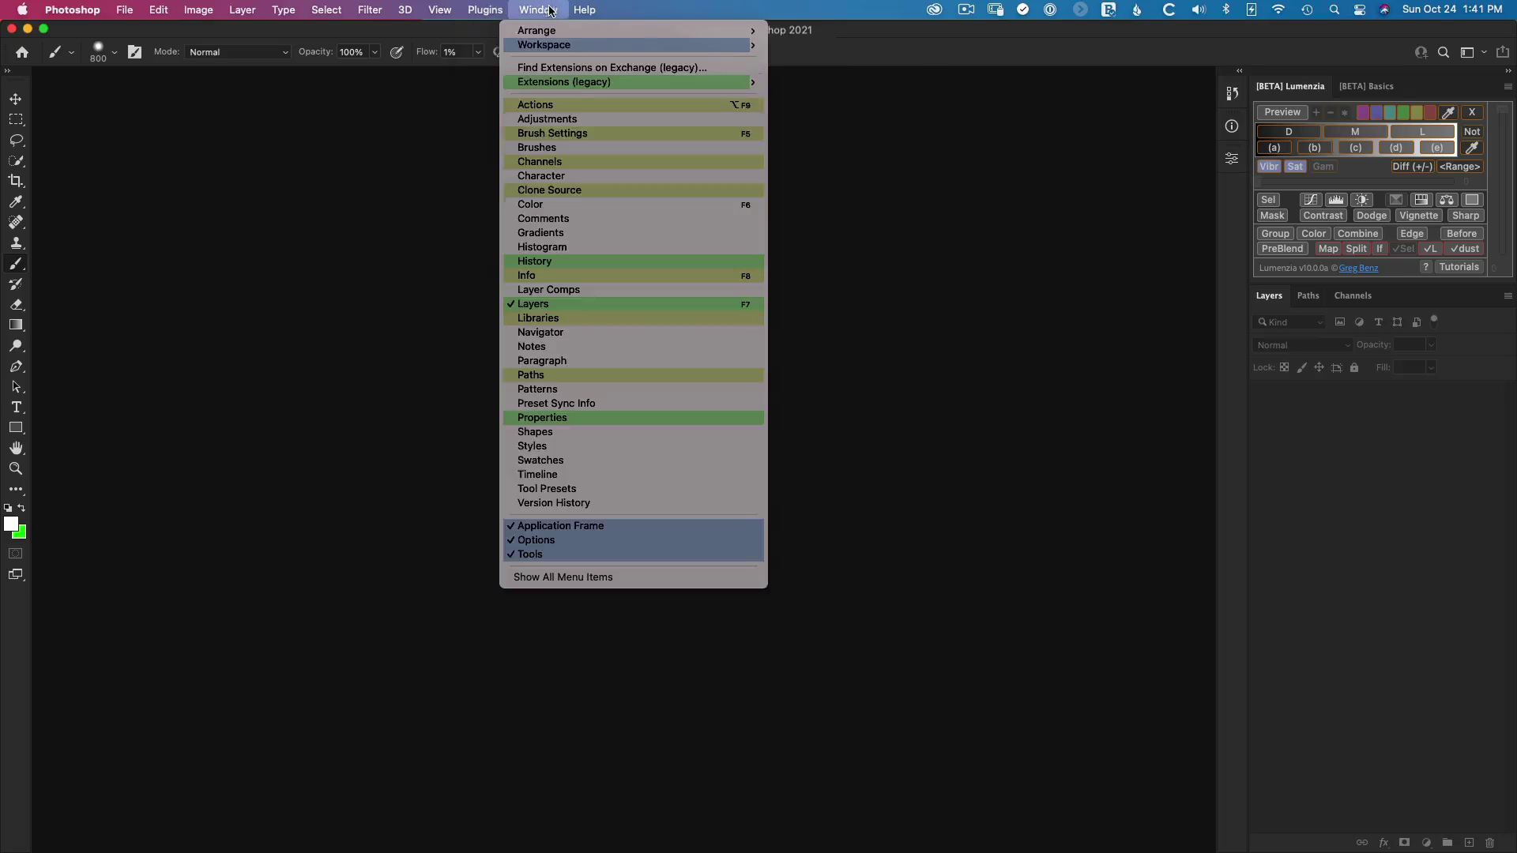
mouse_move(578, 84)
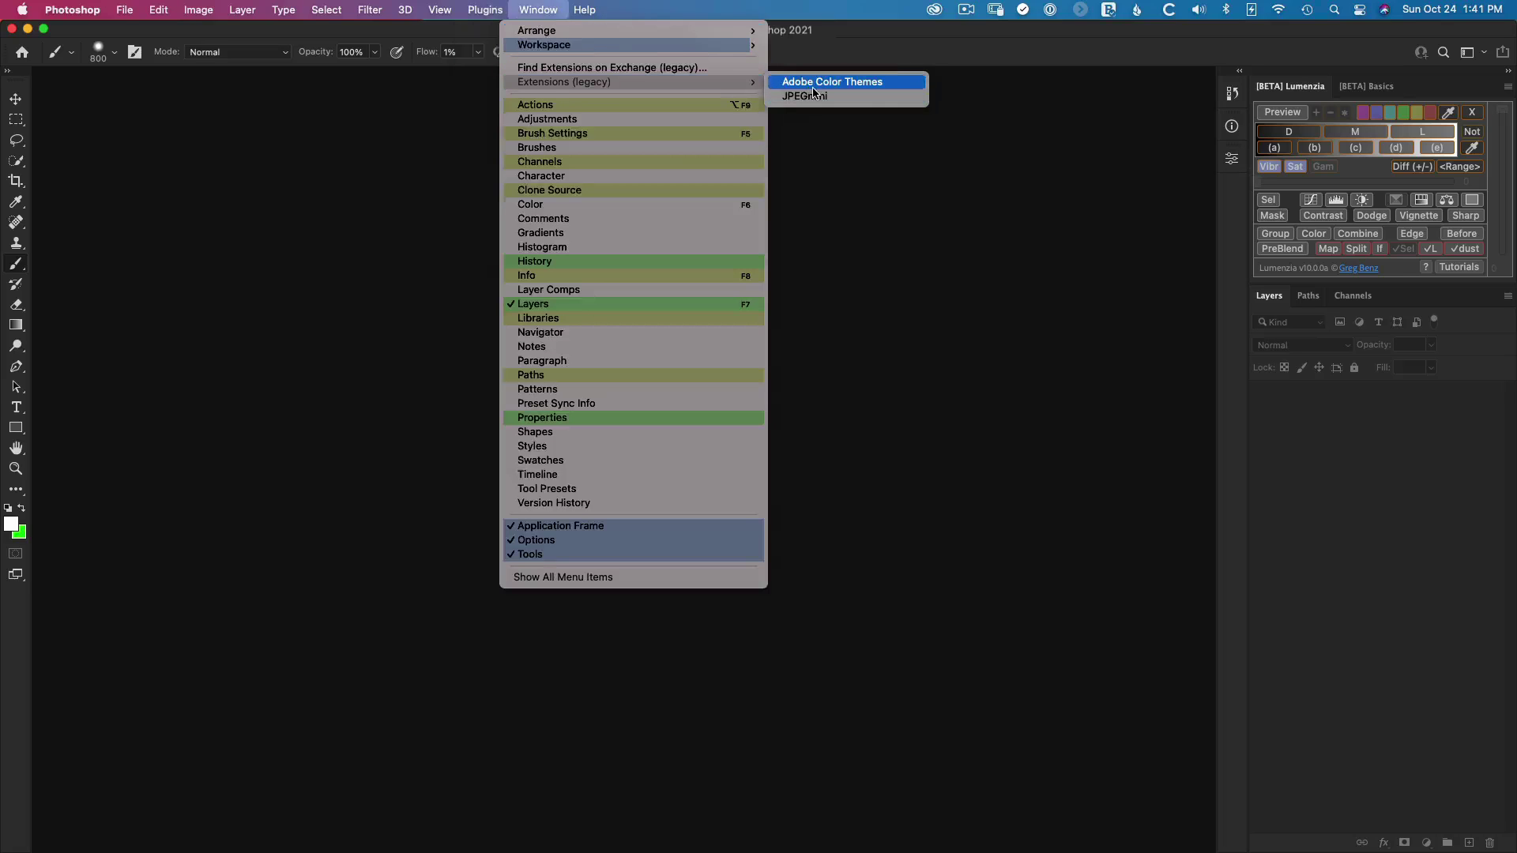
click(906, 188)
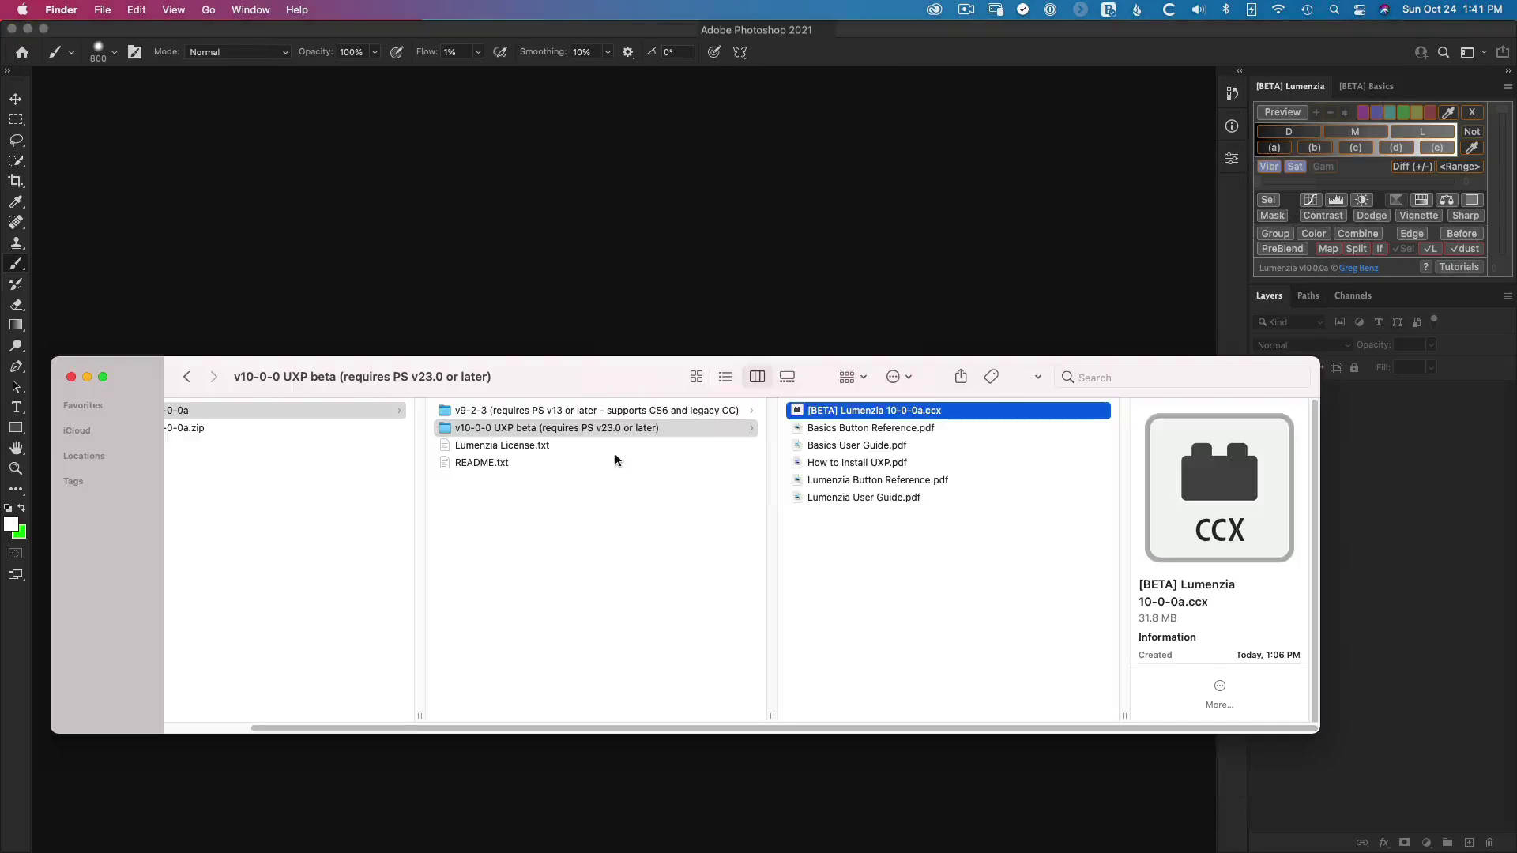
Select Install Lumenzia (v9).jsxbin inside the v9-2-3 legacy folder
click(585, 412)
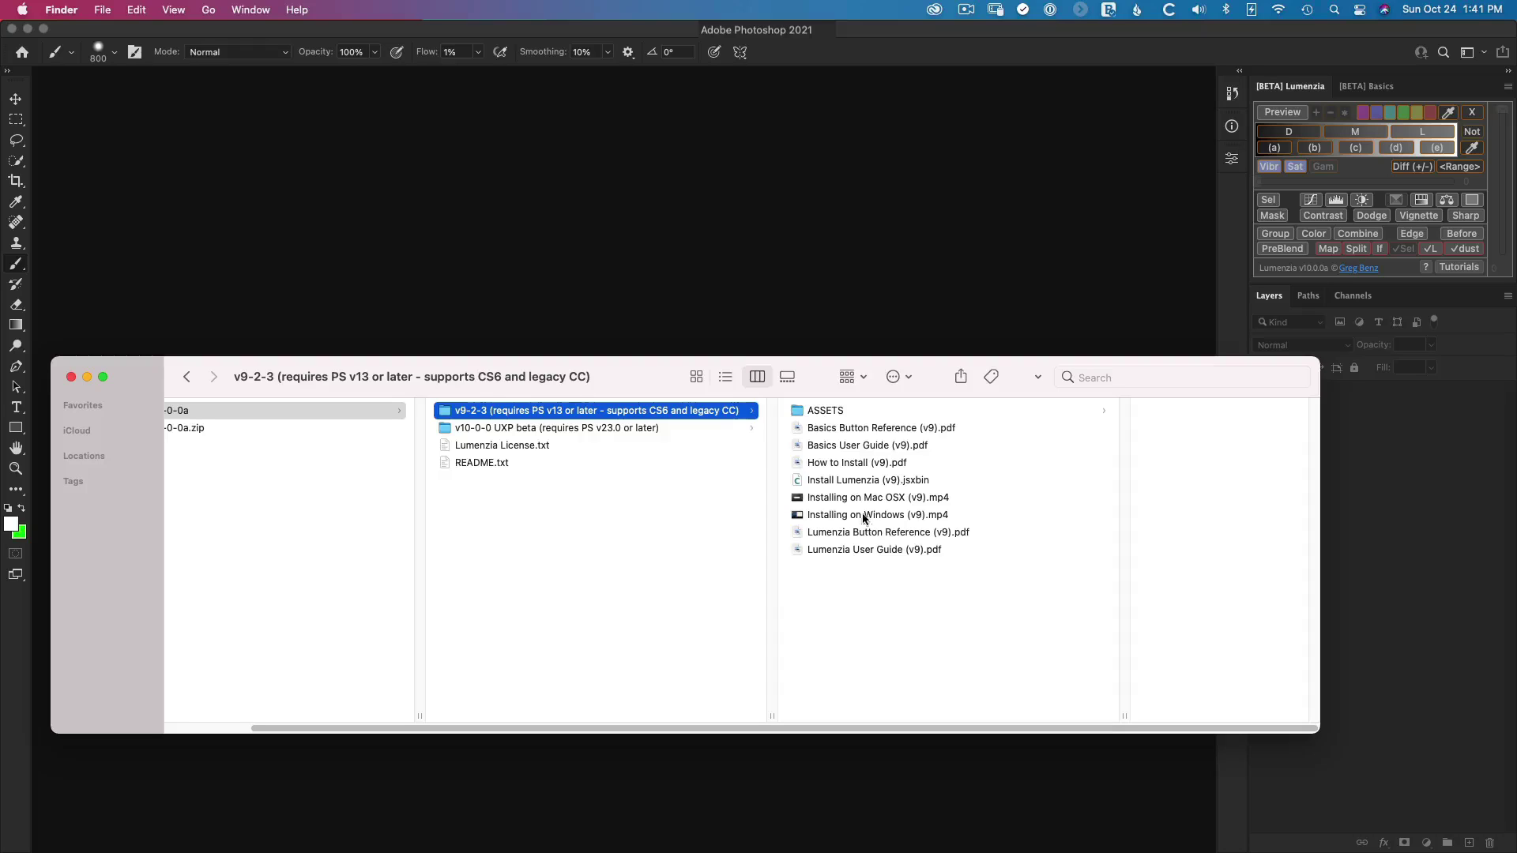
click(914, 483)
Run the v9 jsxbin in Photoshop, accept the licence, and install the v9.2.3 Lumenzia and Basics panels
drag(850, 483, 840, 280)
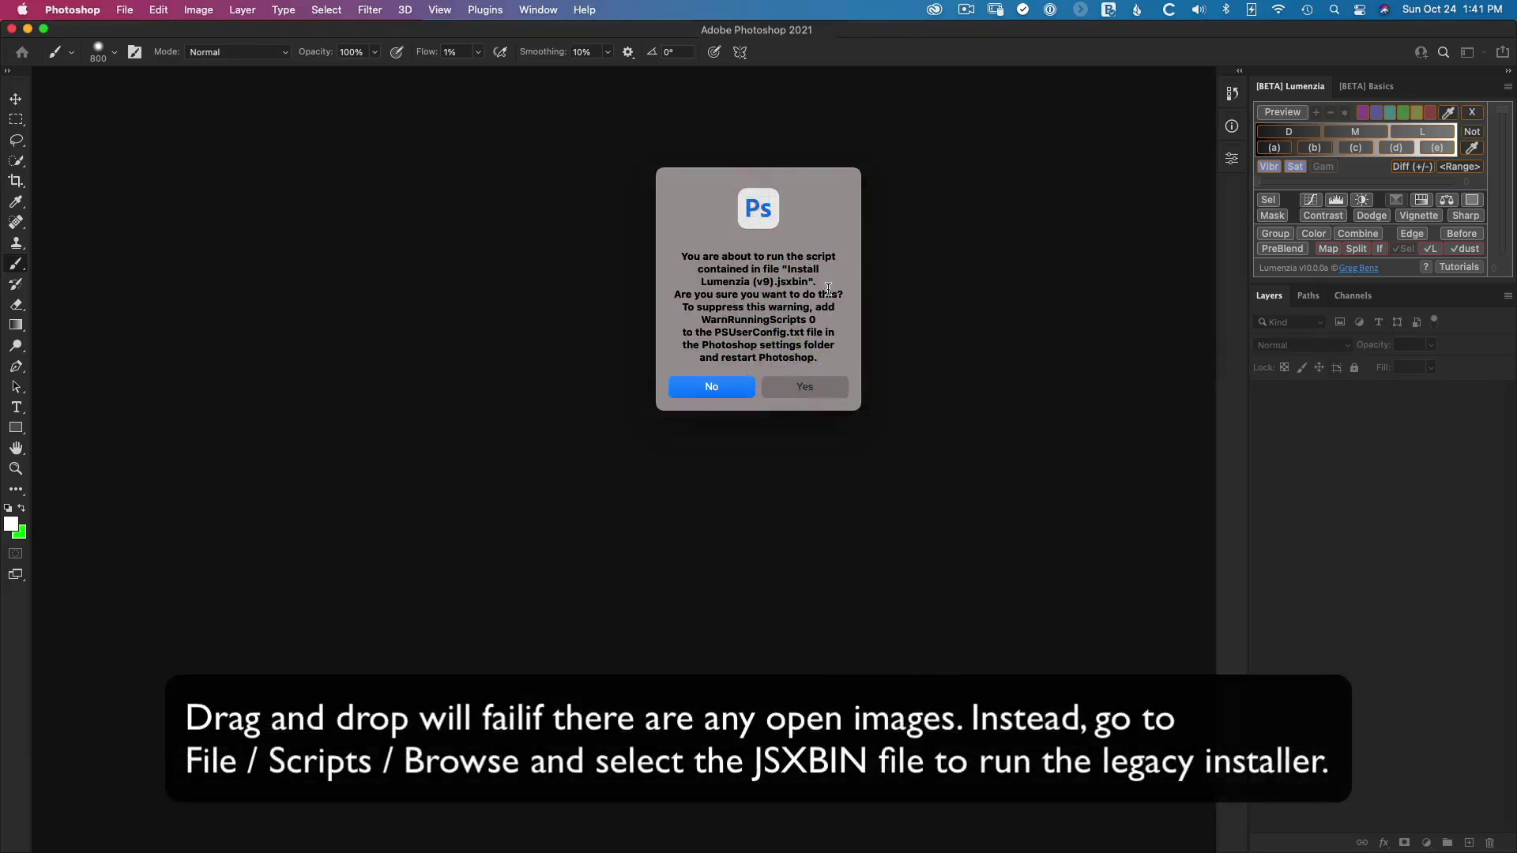
click(806, 388)
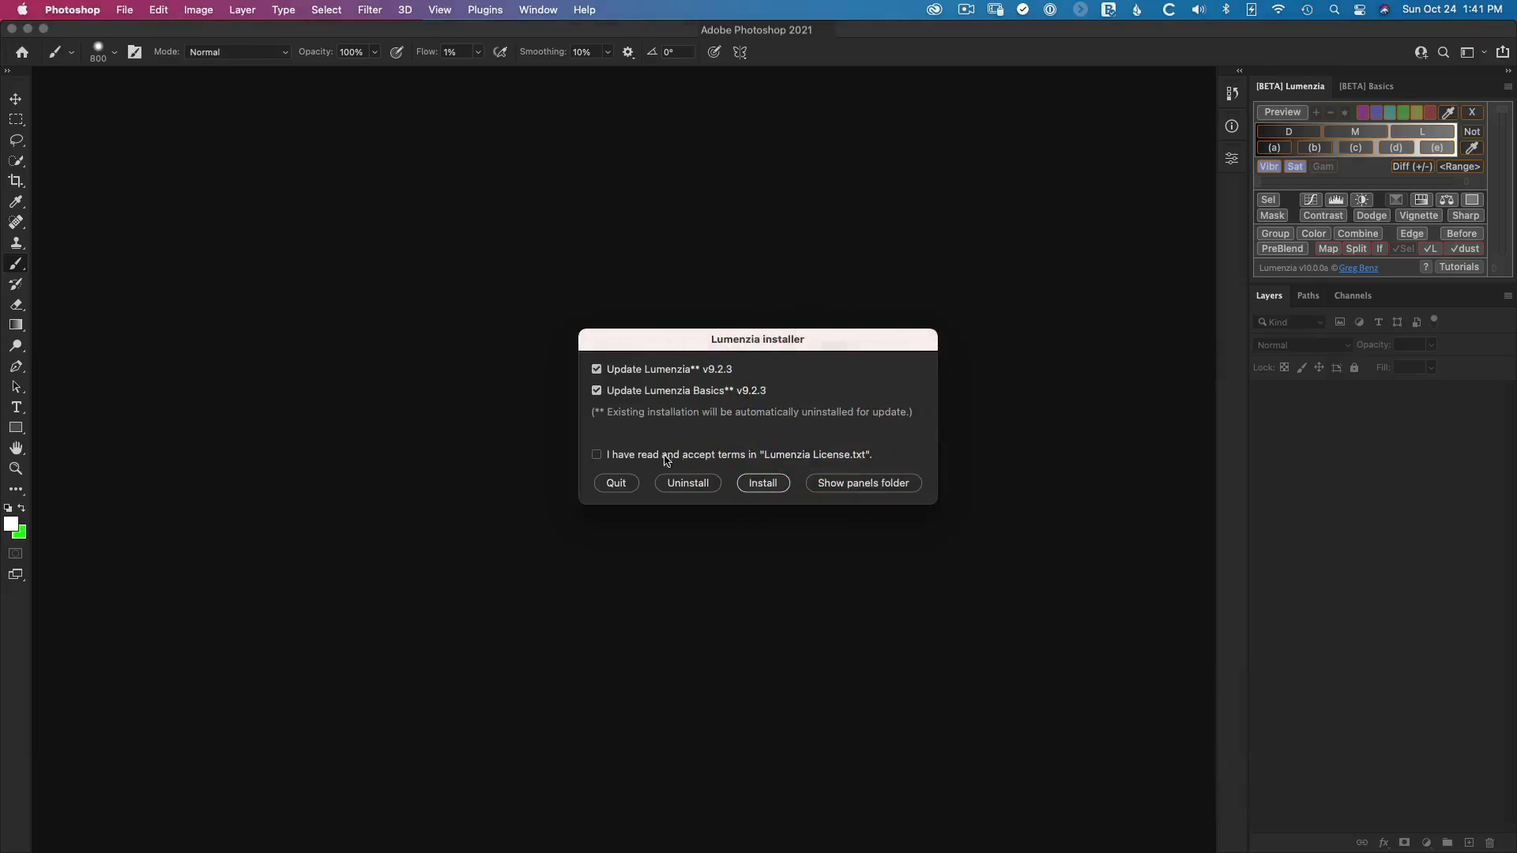
click(637, 455)
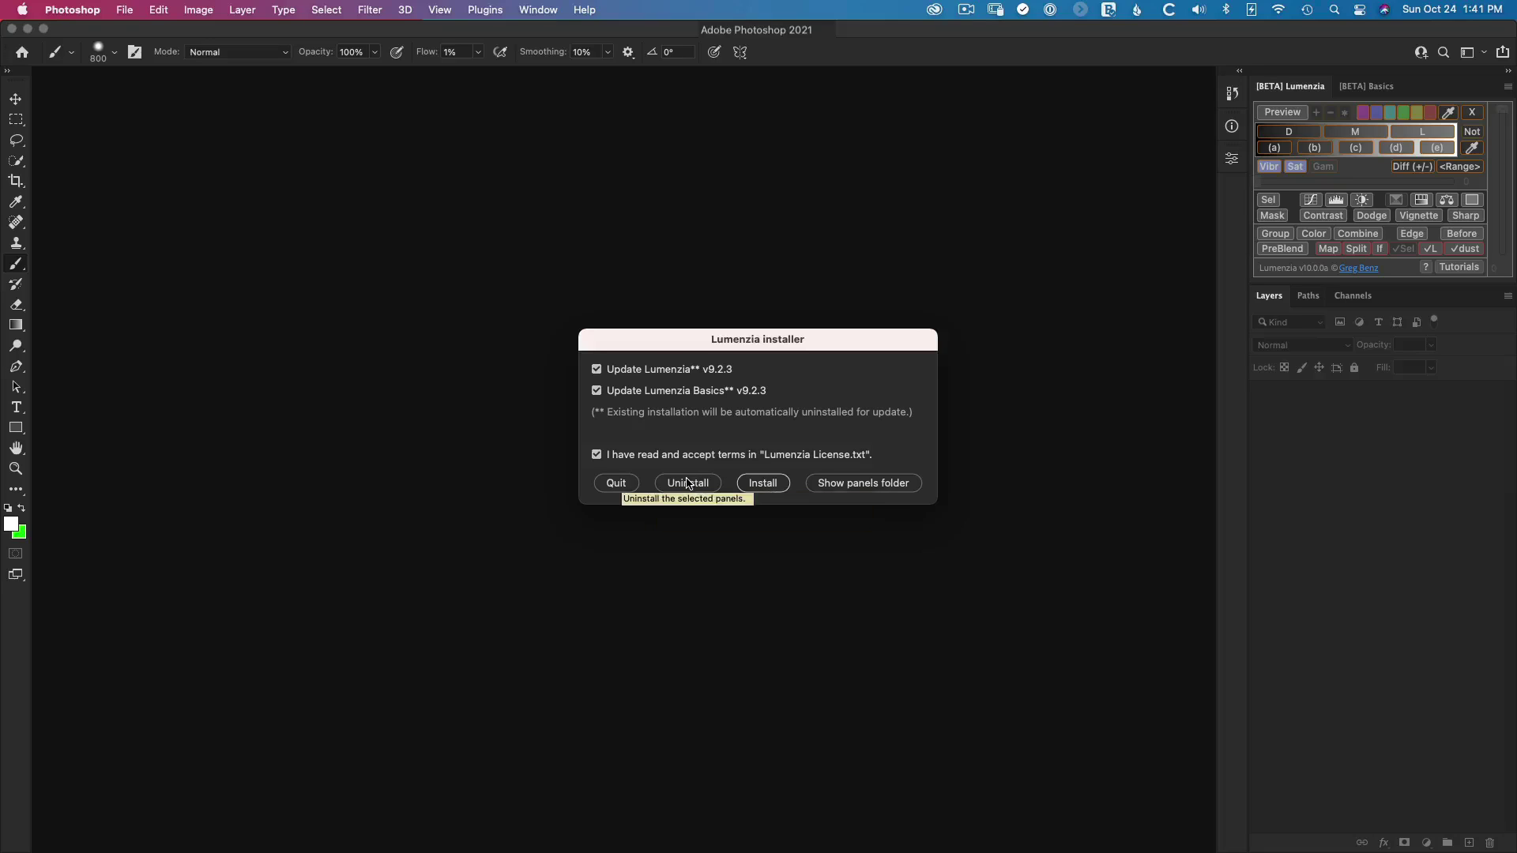
click(763, 484)
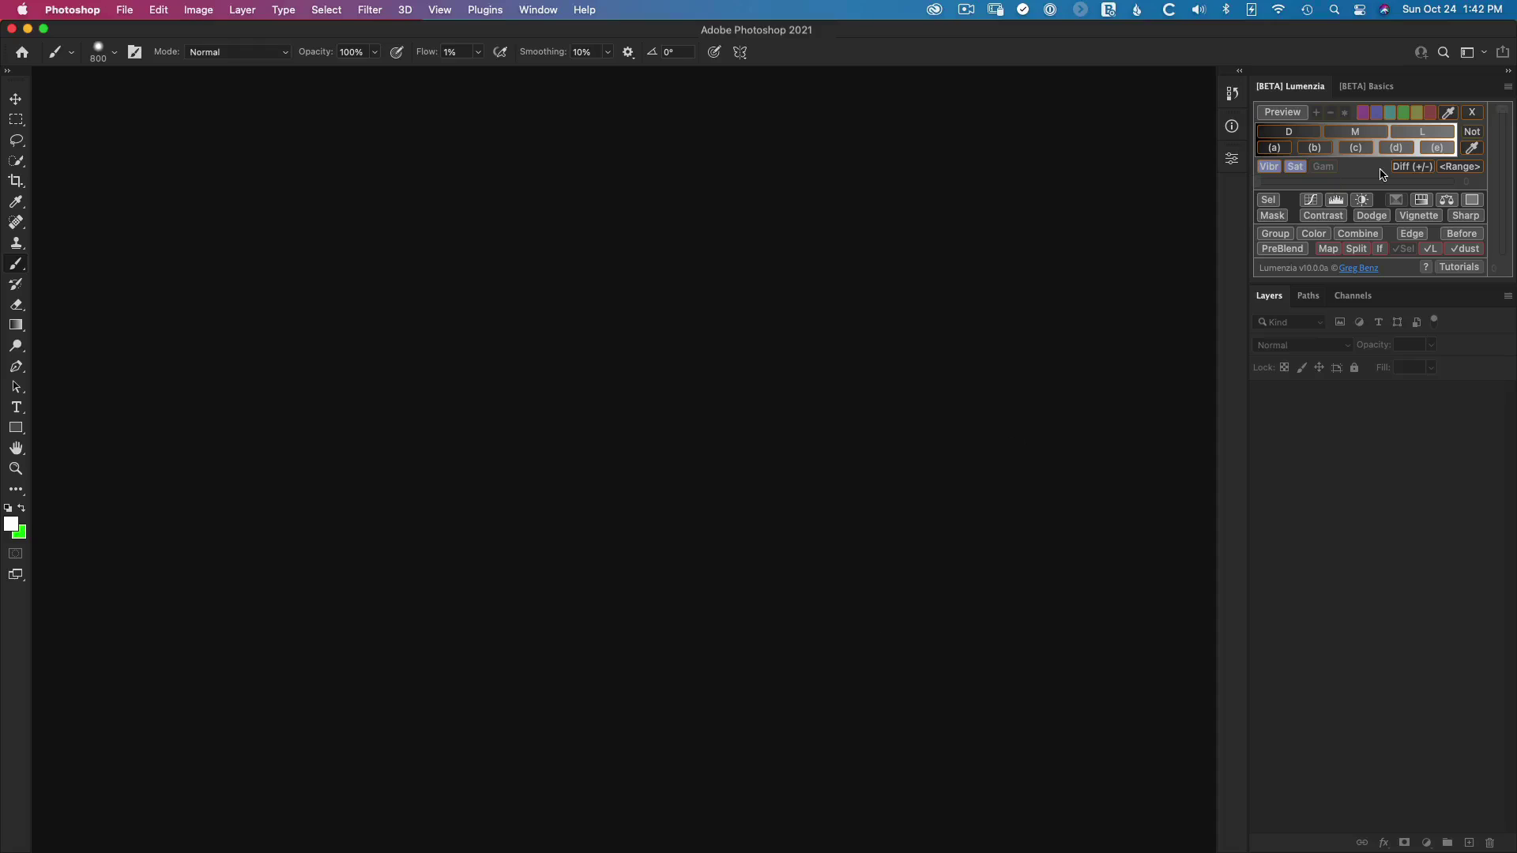
Open the legacy Basics and Lumenzia panels from Window > Extensions (legacy)
click(538, 9)
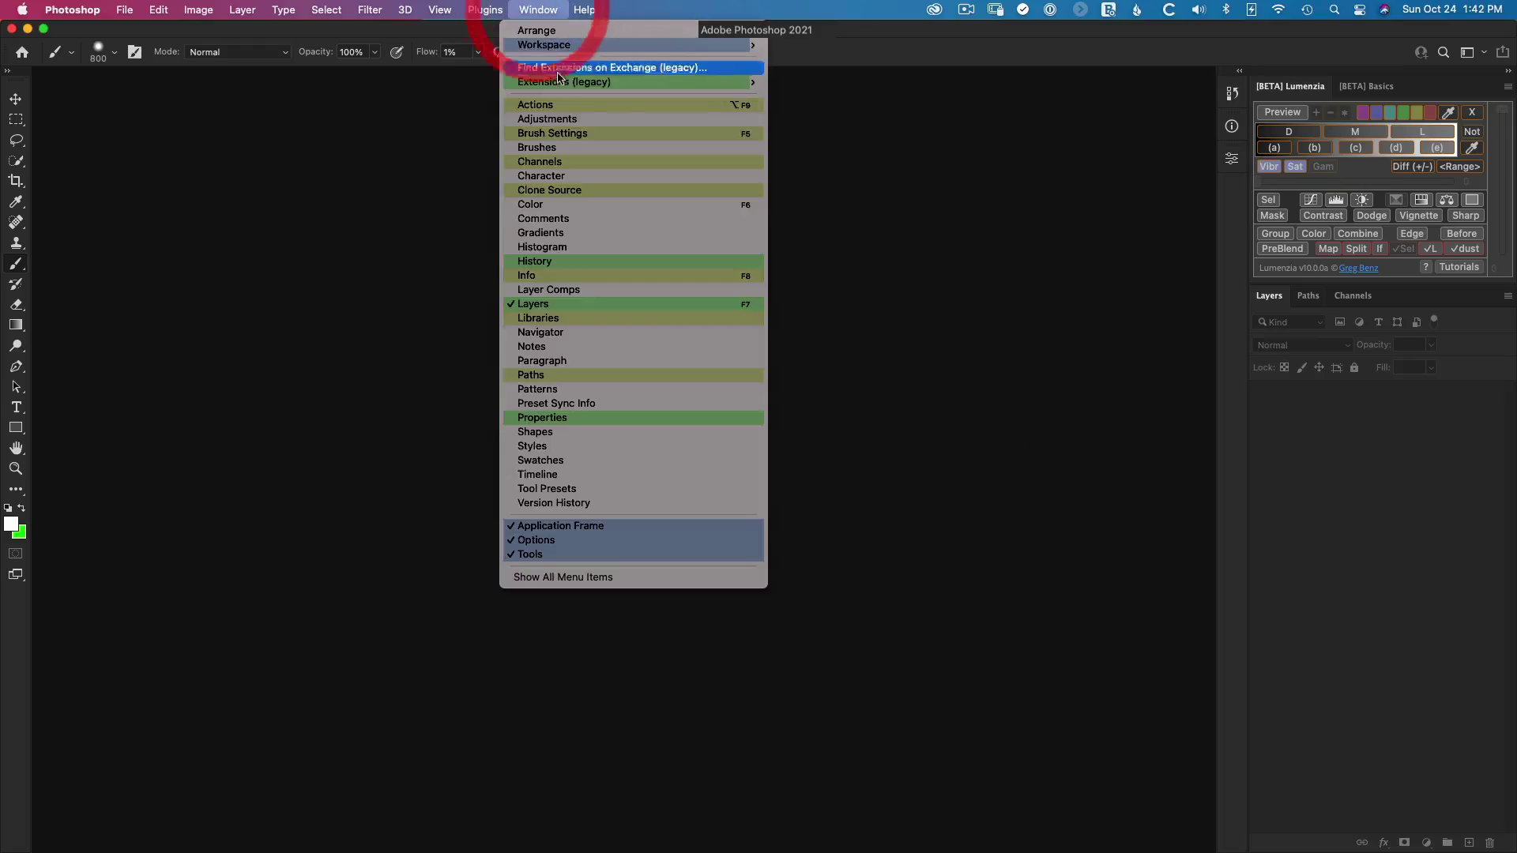
mouse_move(735, 82)
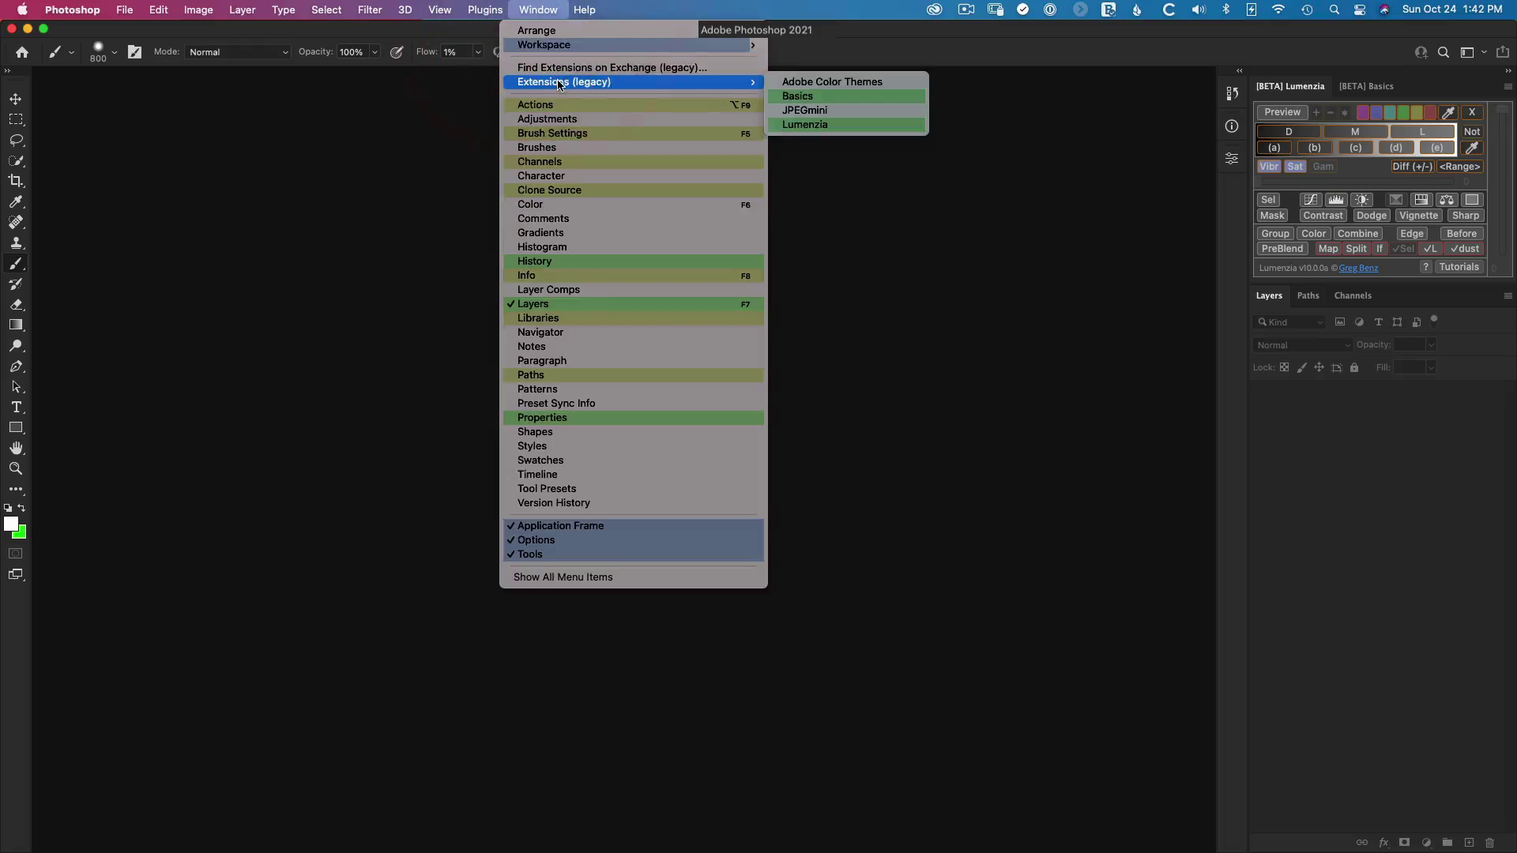
click(824, 99)
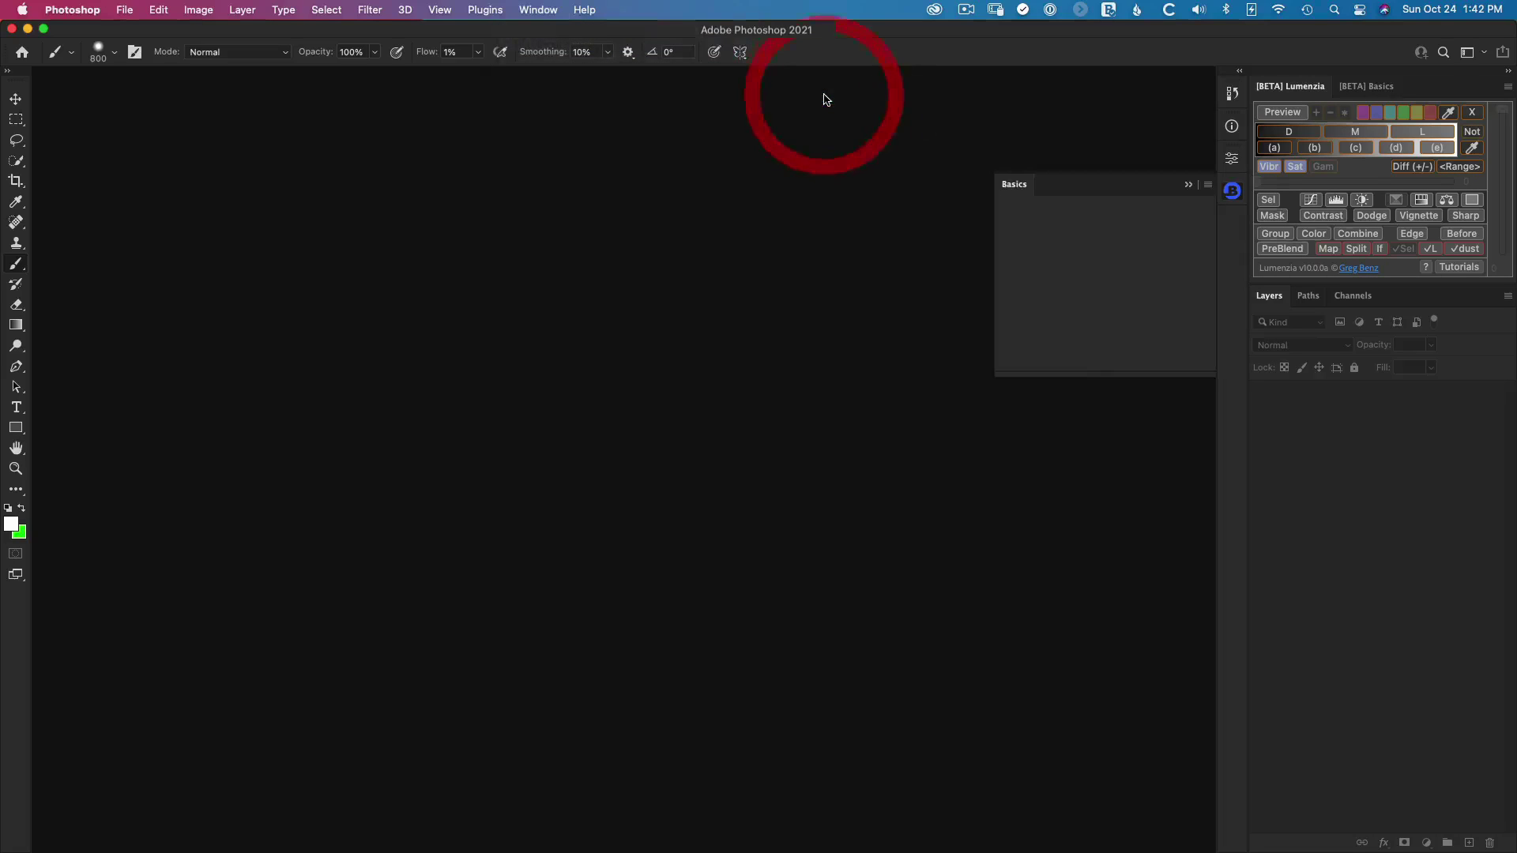
click(545, 11)
mouse_move(735, 82)
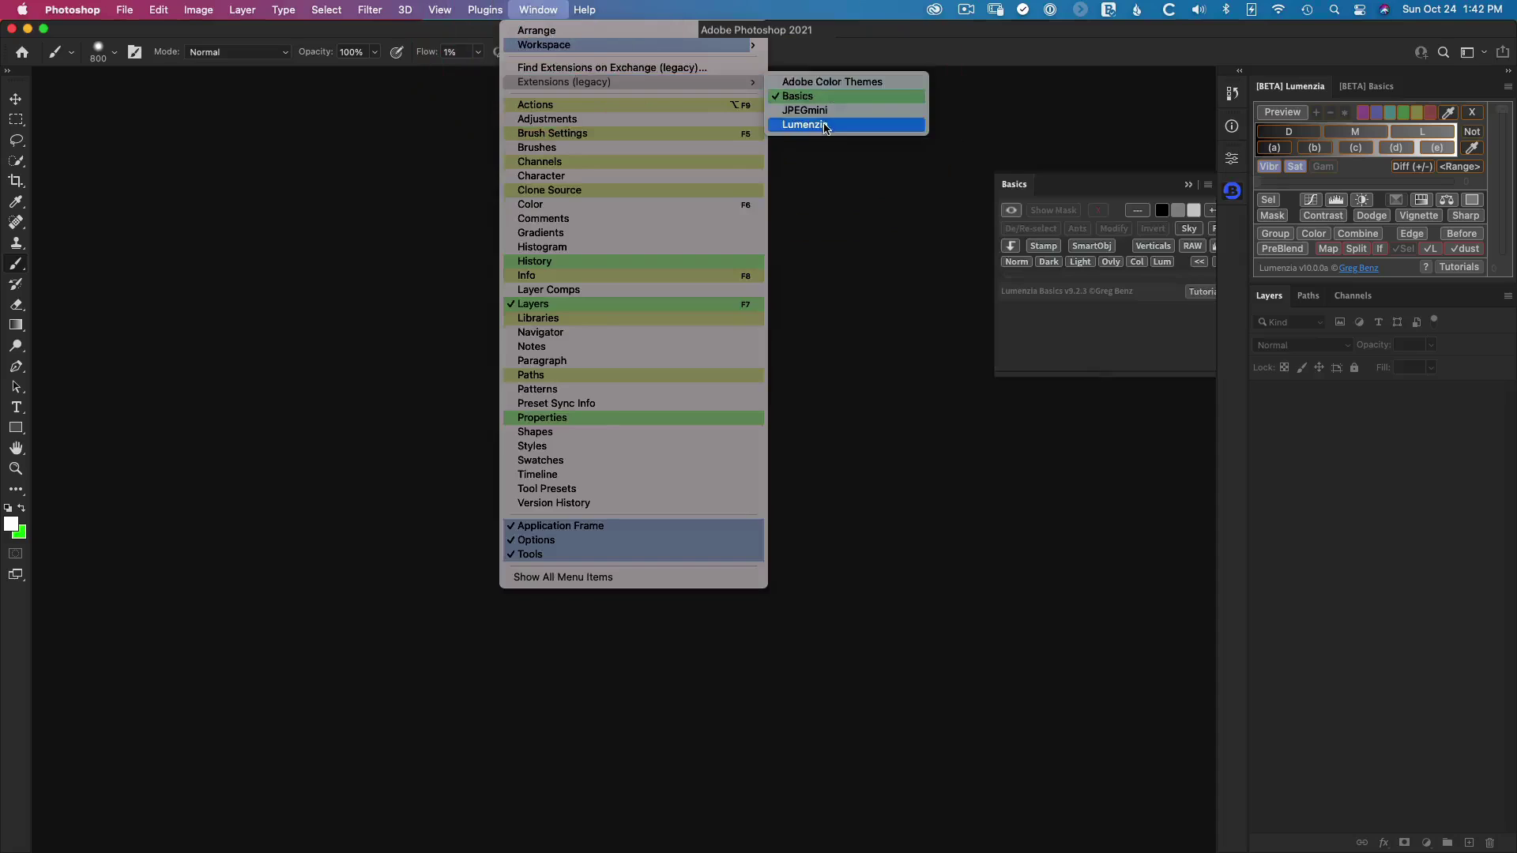
click(824, 125)
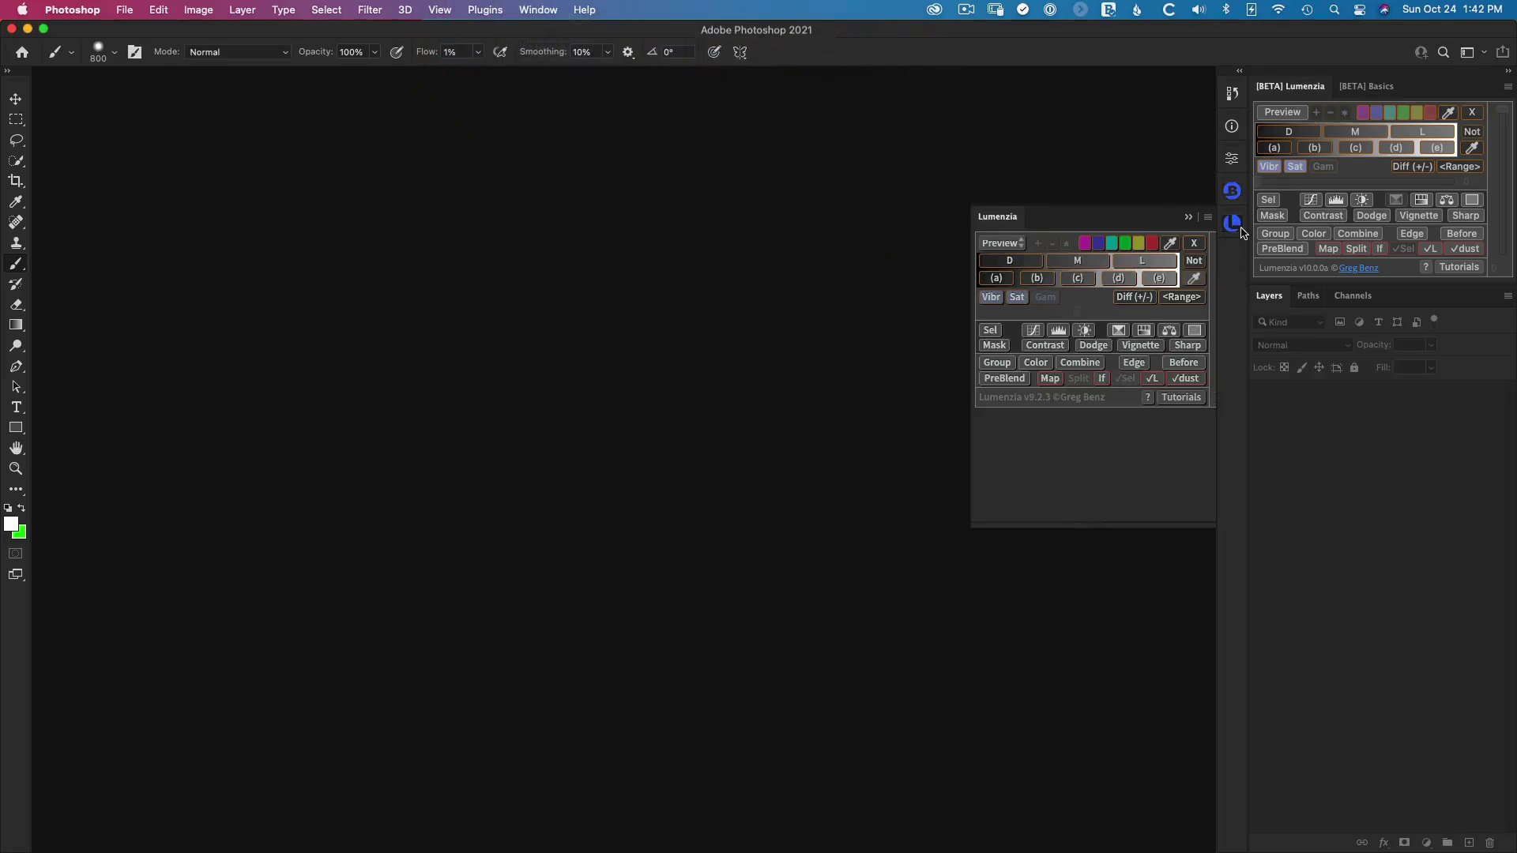
Dock both legacy panels together above the [BETA] panels, with Lumenzia in front
drag(1241, 233, 1316, 73)
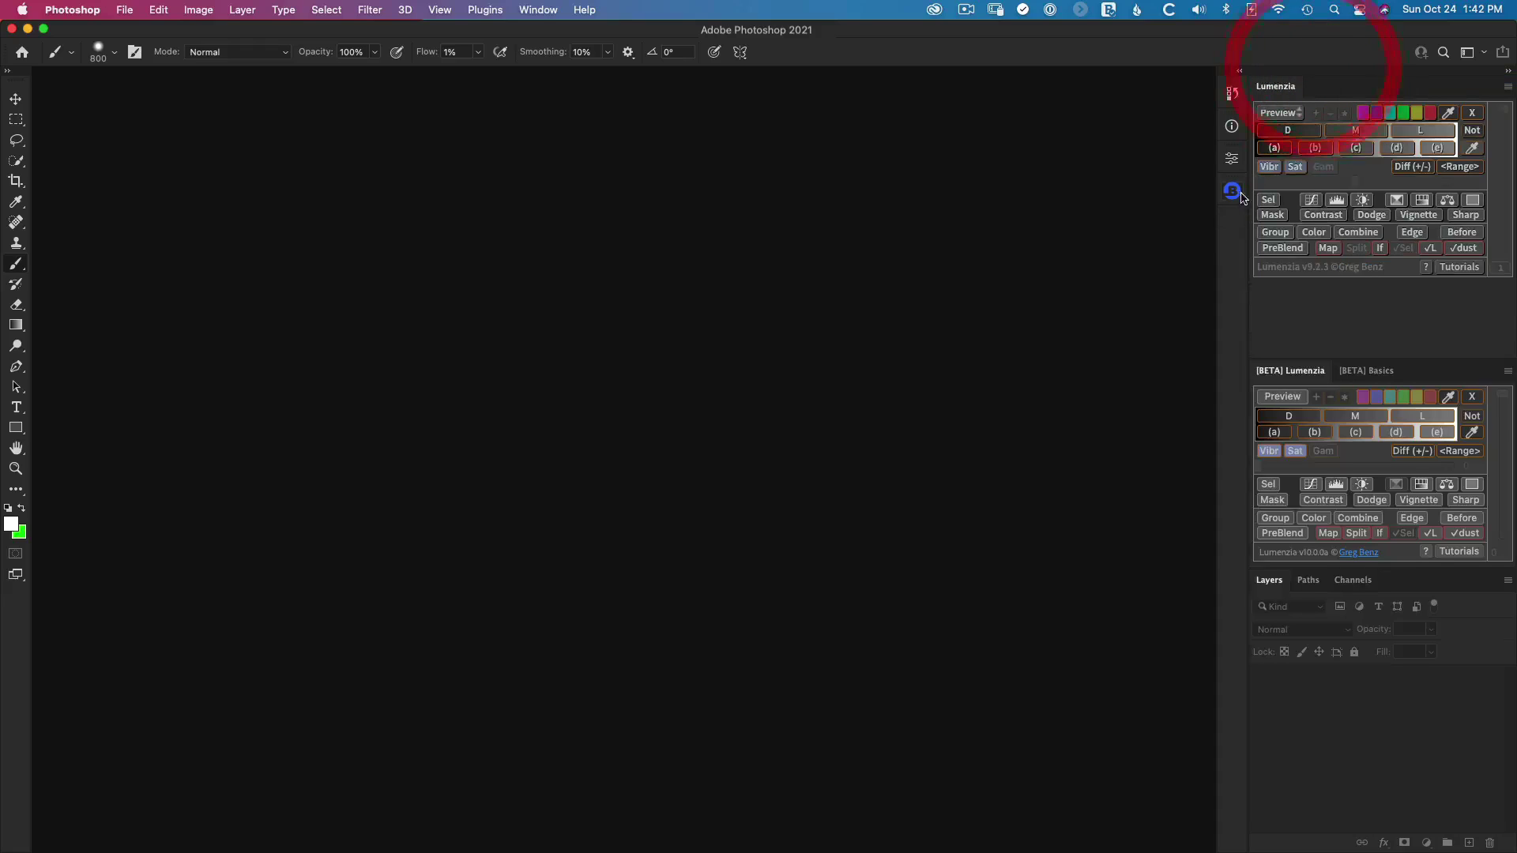
drag(1239, 195, 1333, 92)
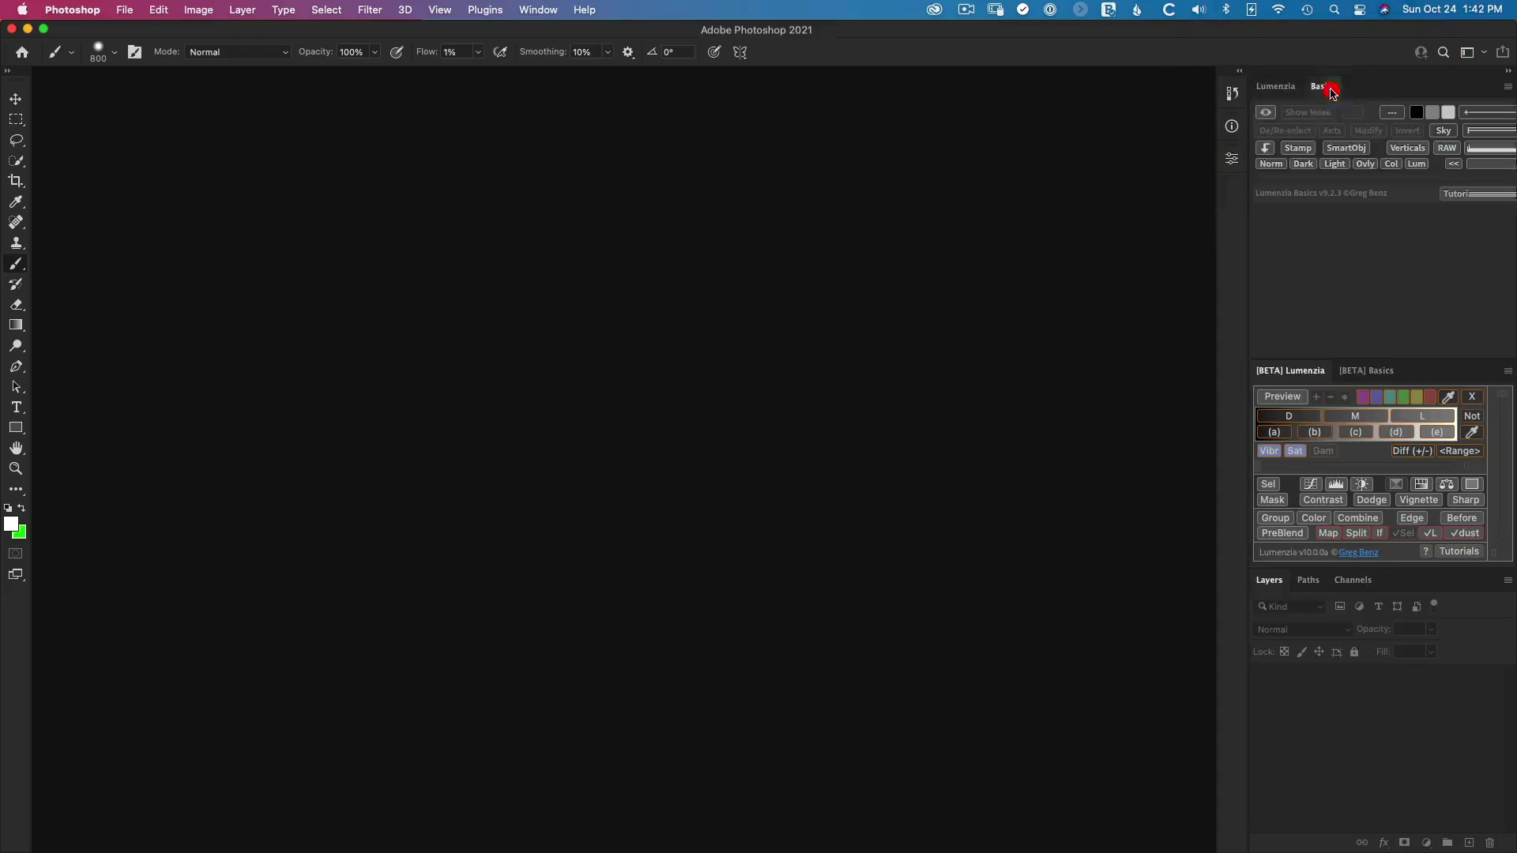
click(1275, 89)
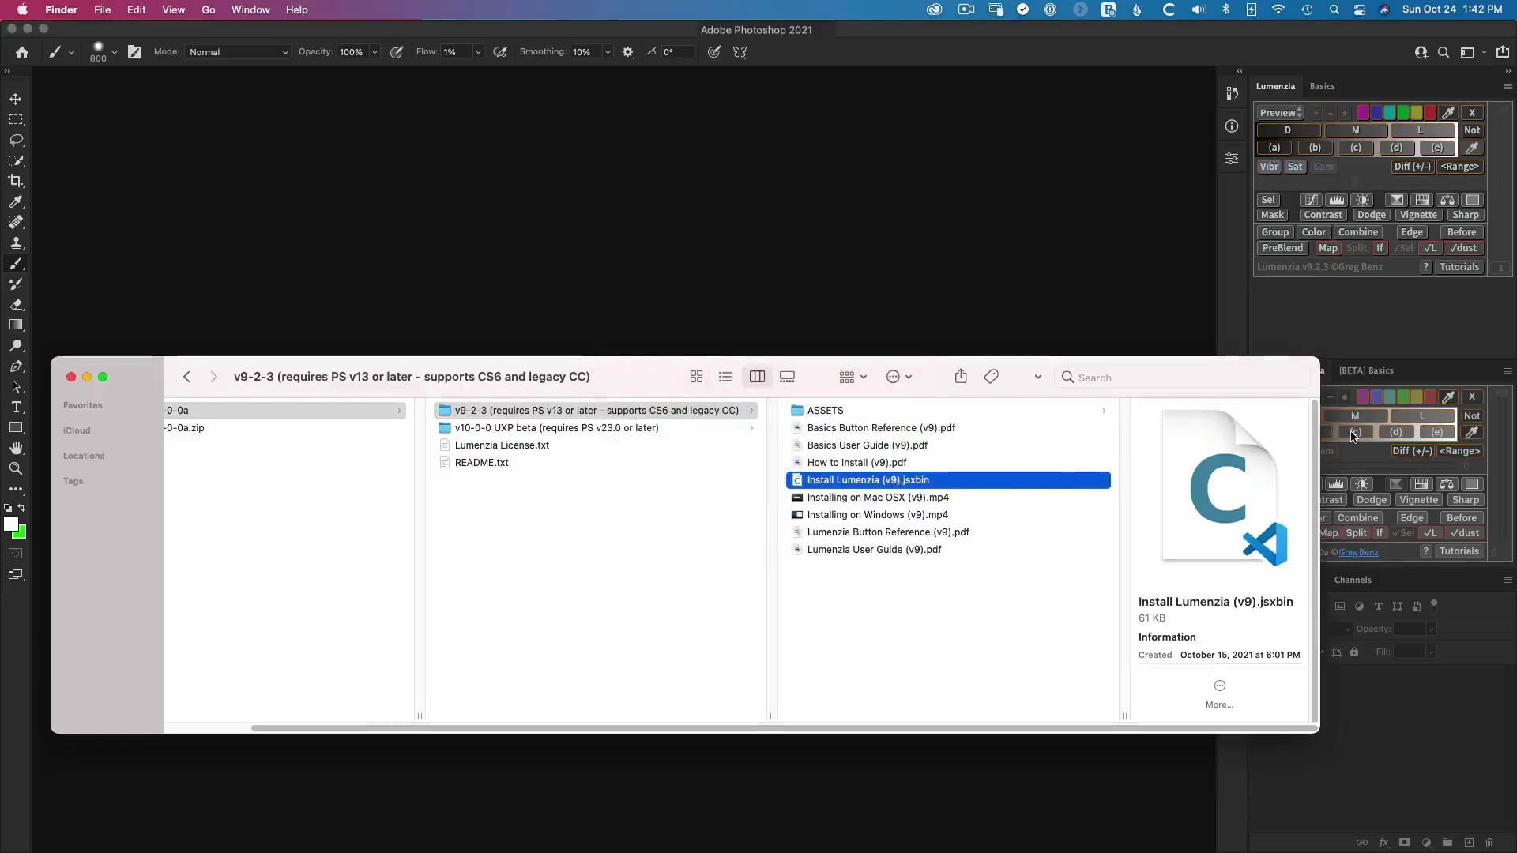
Rerun the v9 installer script, accept the licence, and uninstall the legacy v9 panels
drag(852, 484, 790, 454)
click(797, 395)
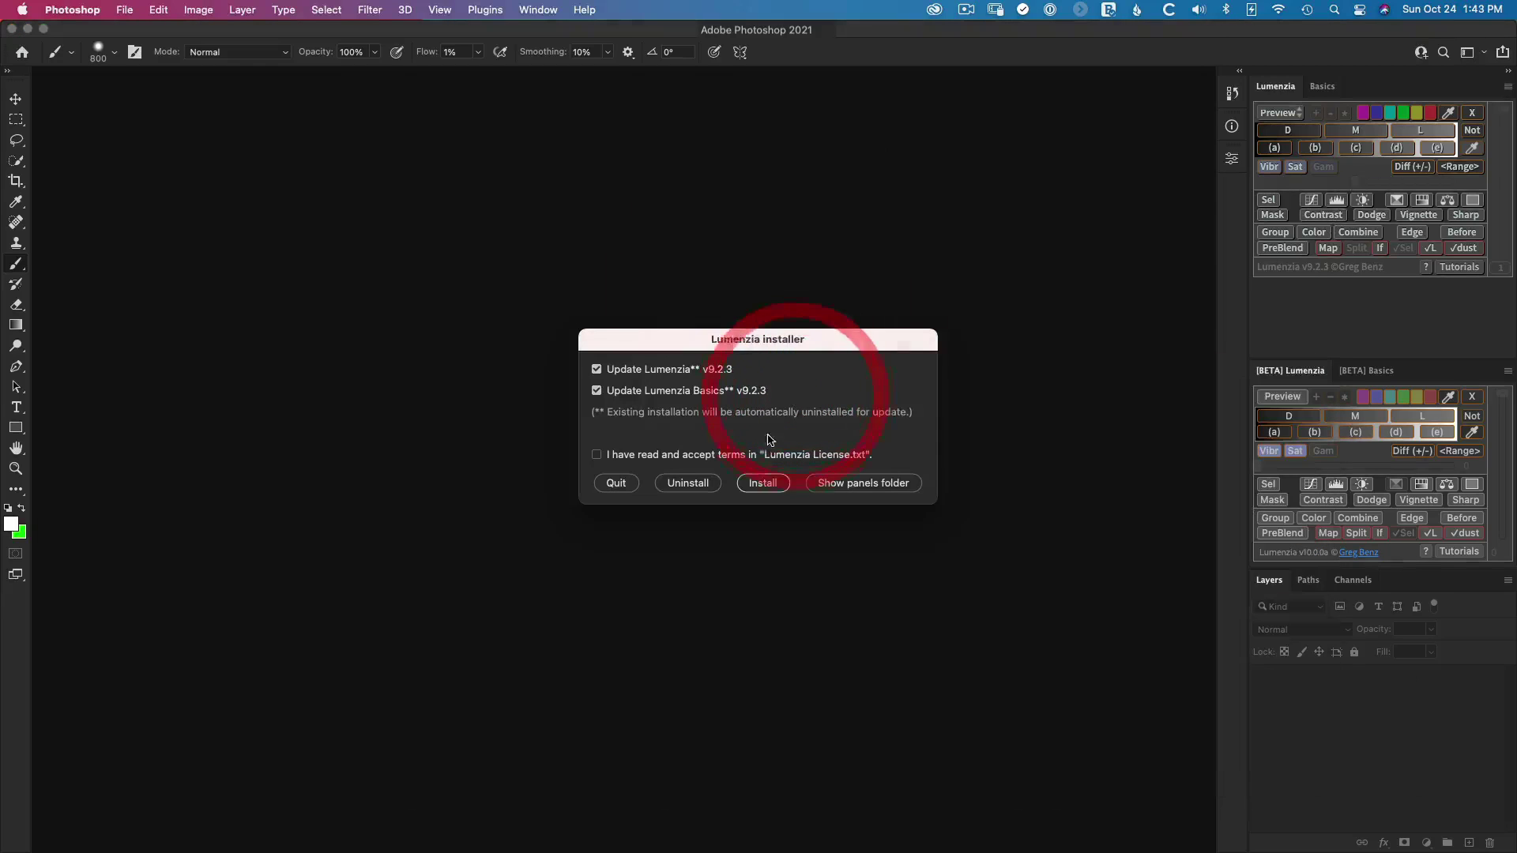
click(668, 456)
click(686, 484)
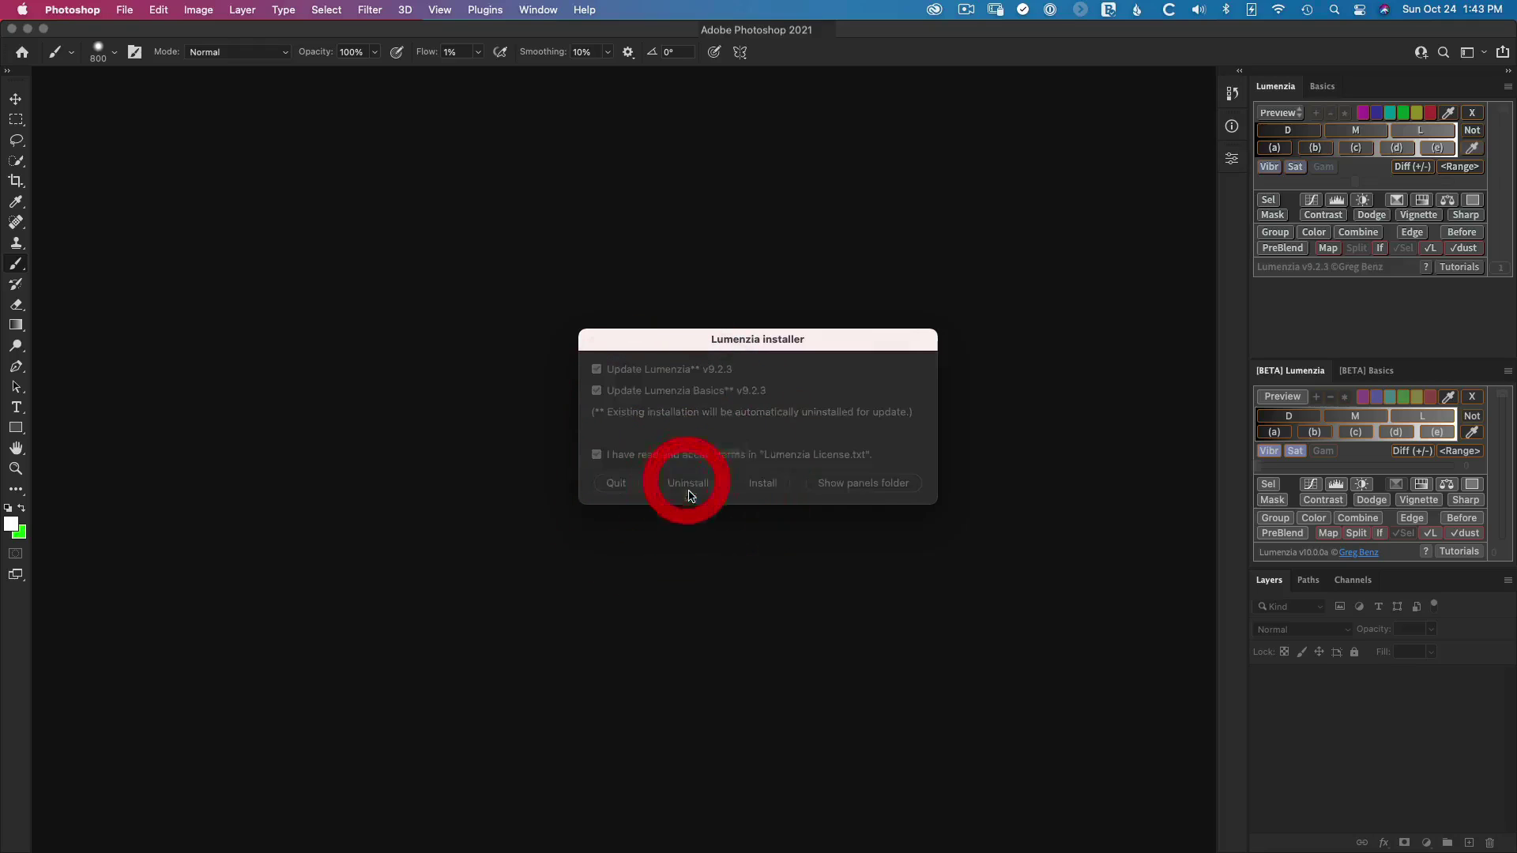
click(715, 501)
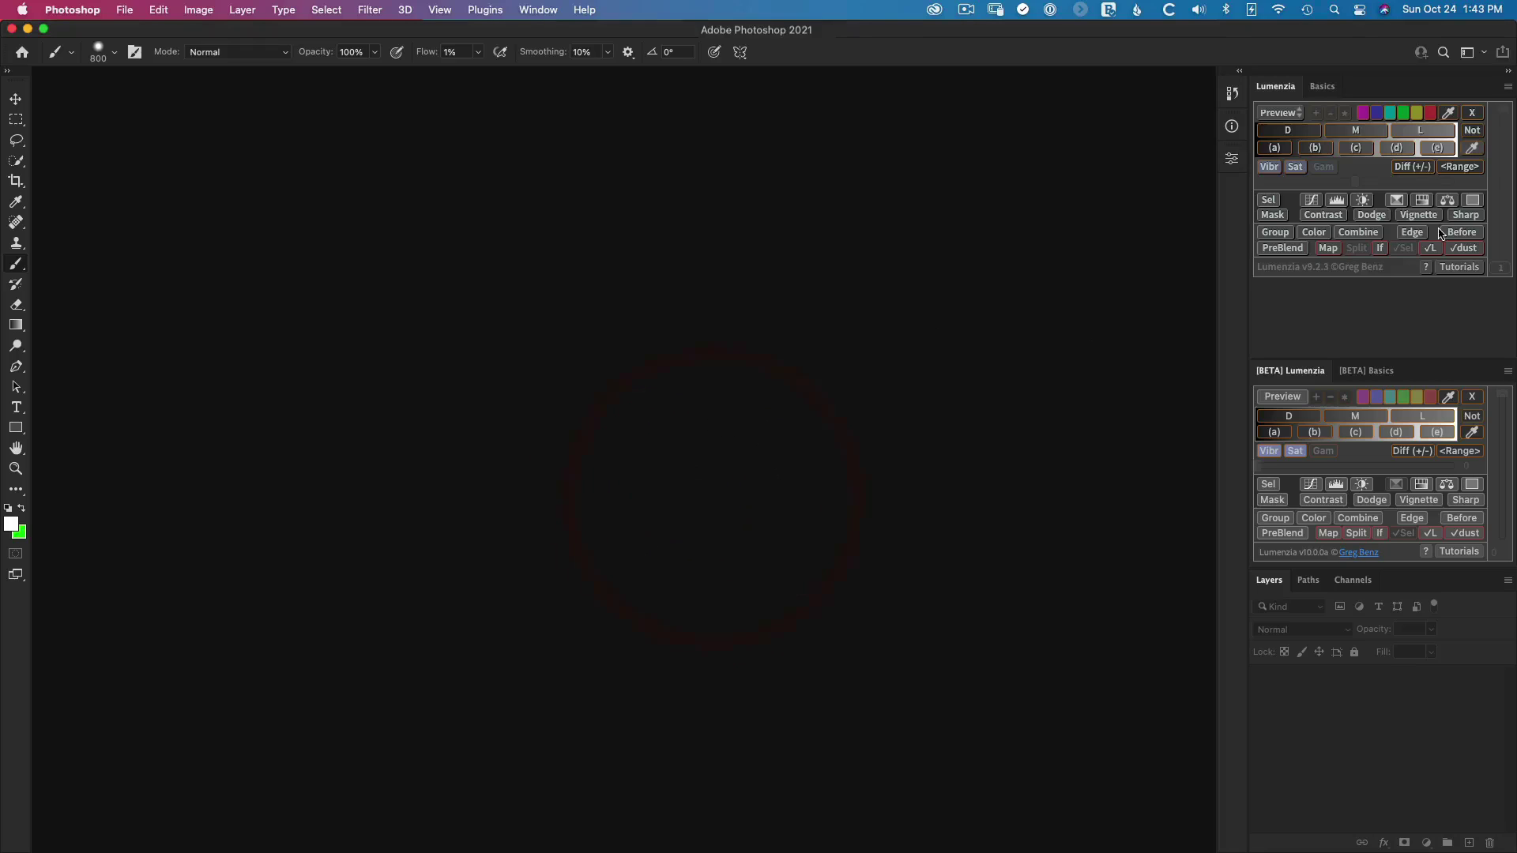